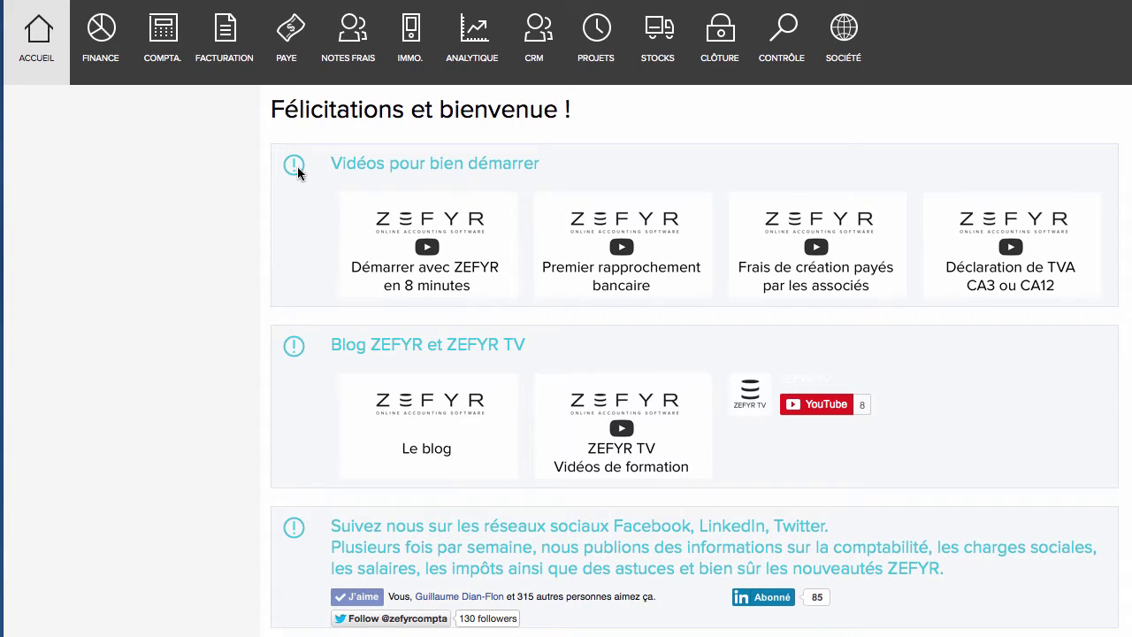
Open the company's payroll data in the Paye module and review its registration, collective agreement and pension fund settings.
{"action": "left_click", "coordinate": [295, 40]}
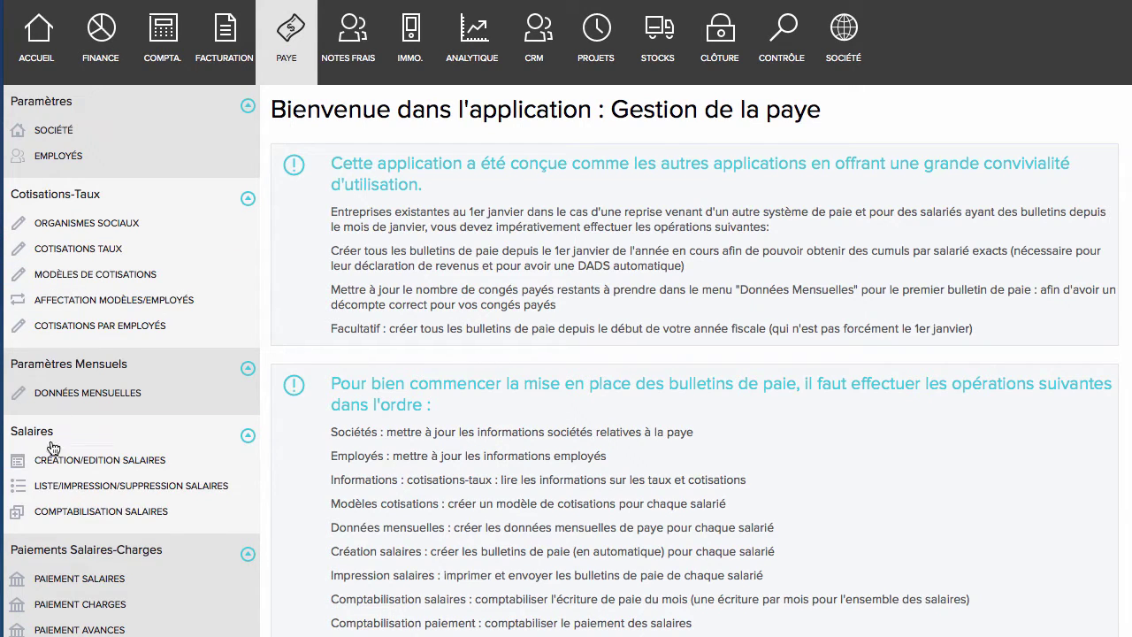
{"action": "left_click", "coordinate": [46, 134]}
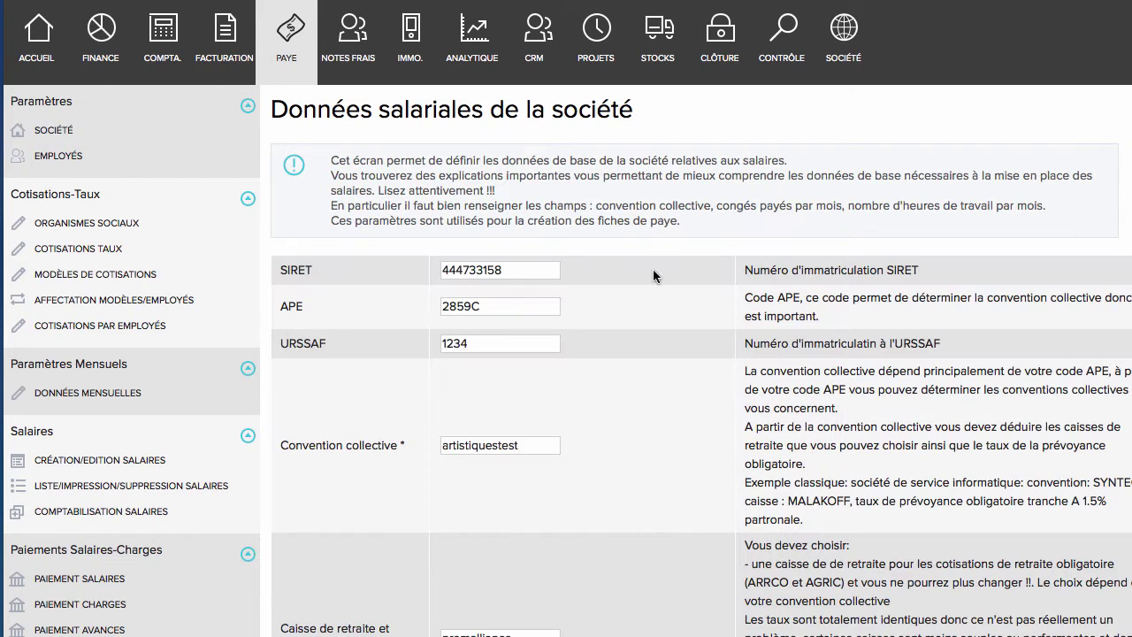
{"action": "scroll", "coordinate": [659, 464], "scroll_direction": "down", "scroll_amount": 3}
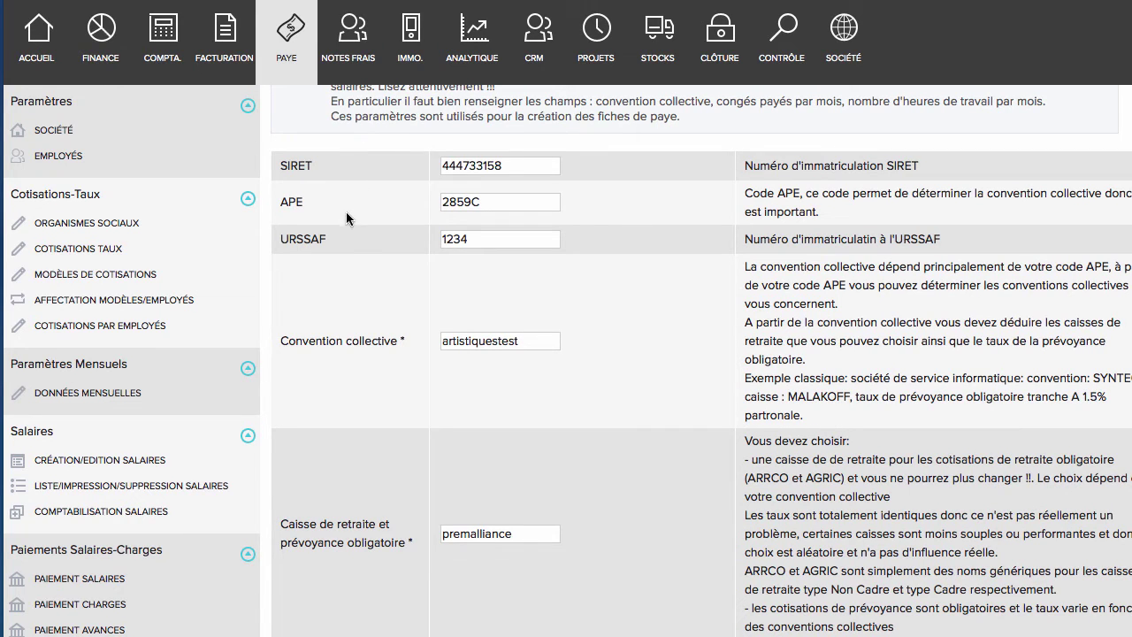
{"action": "scroll", "coordinate": [415, 367], "scroll_direction": "down", "scroll_amount": 5}
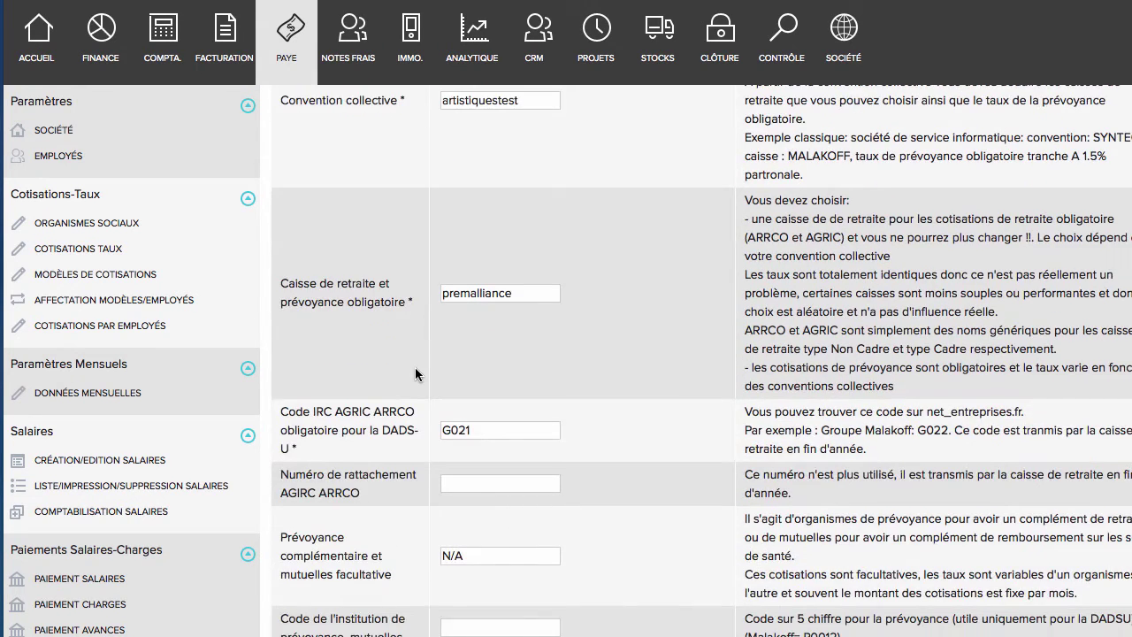
{"action": "scroll", "coordinate": [415, 367], "scroll_direction": "up", "scroll_amount": 5}
{"action": "scroll", "coordinate": [415, 367], "scroll_direction": "down", "scroll_amount": 10}
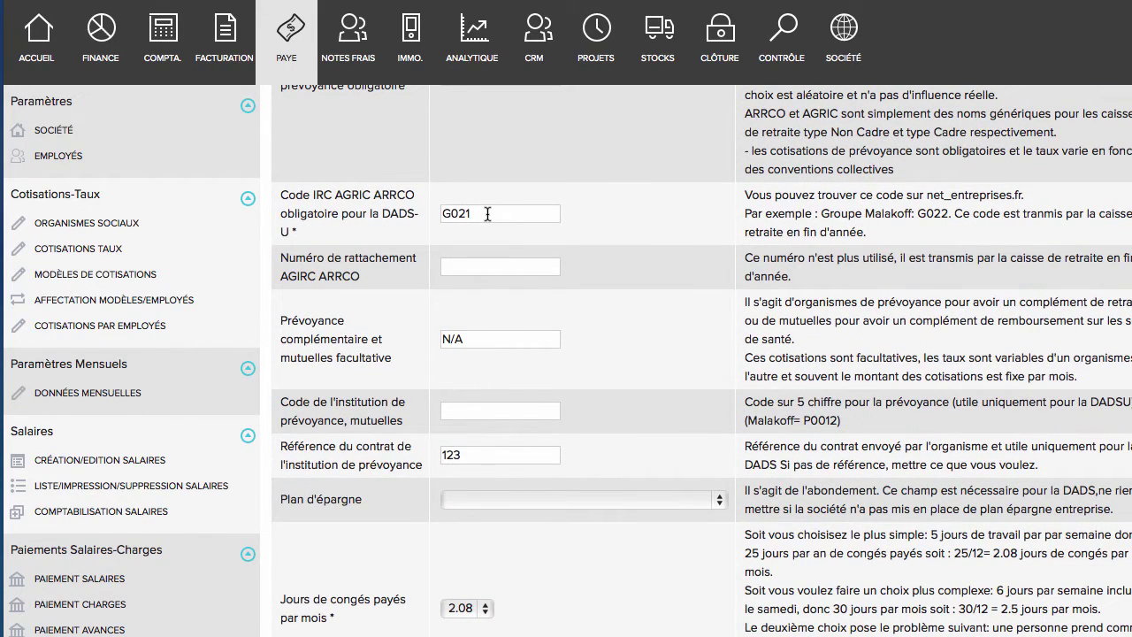
Clear the provident institution's contract reference and try to save the company payroll data without it.
{"action": "double_click", "coordinate": [508, 455]}
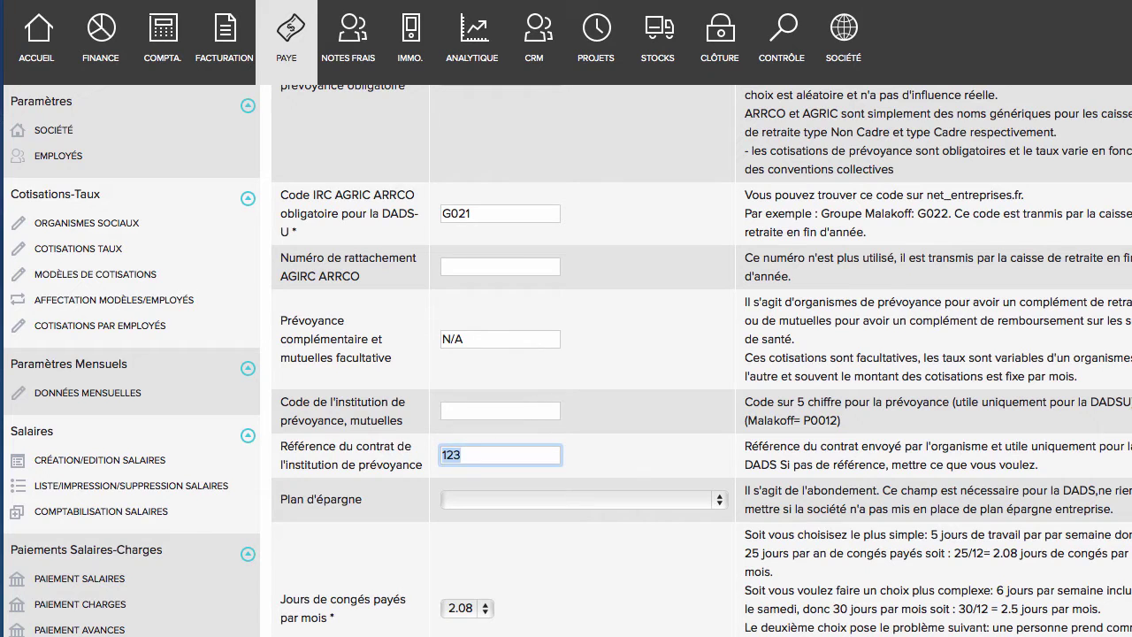
{"action": "key", "text": "BackSpace"}
{"action": "scroll", "coordinate": [699, 354], "scroll_direction": "down", "scroll_amount": 10}
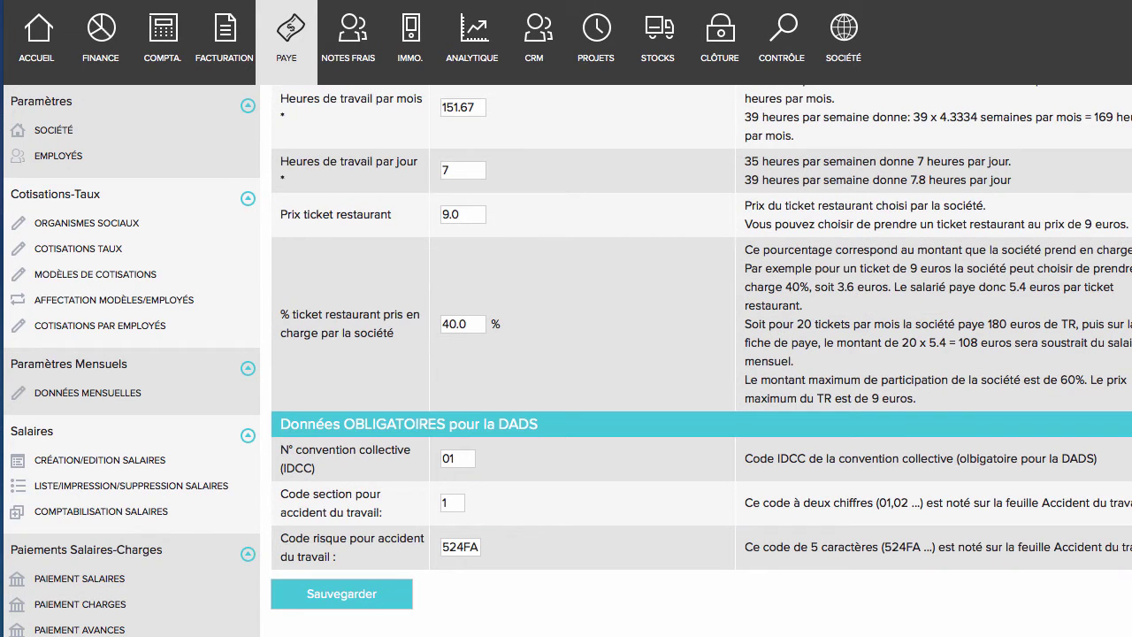
{"action": "left_click", "coordinate": [371, 598]}
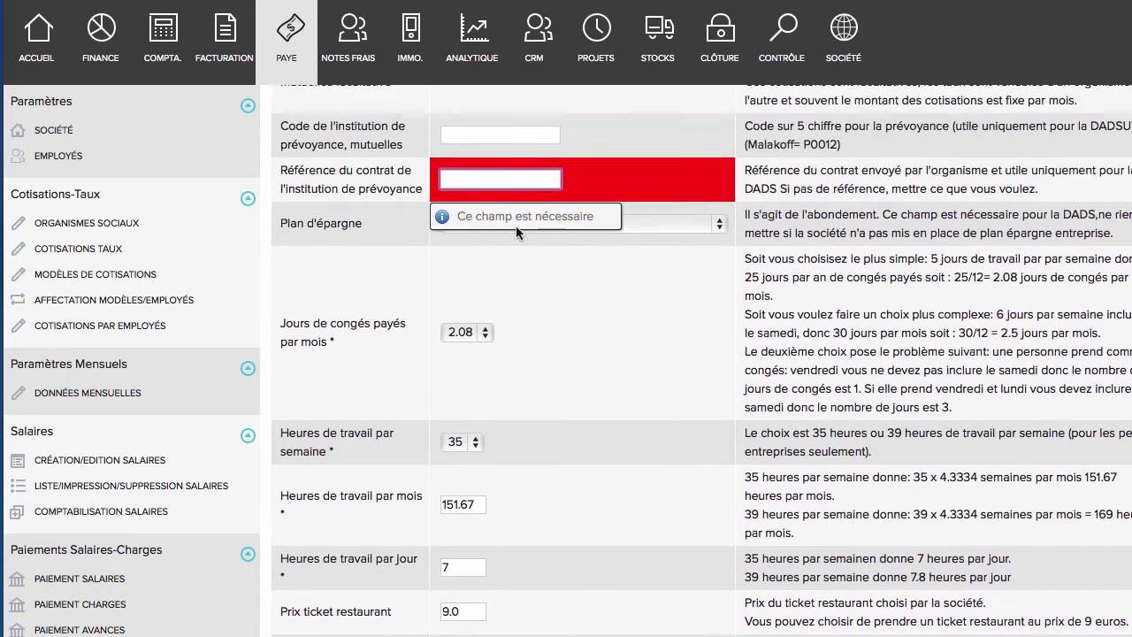
Enter 123 as the provident institution's contract reference and save the company payroll data.
{"action": "scroll", "coordinate": [515, 226], "scroll_direction": "up", "scroll_amount": 1}
{"action": "left_click", "coordinate": [474, 256]}
{"action": "type", "text": "123"}
{"action": "scroll", "coordinate": [474, 257], "scroll_direction": "down", "scroll_amount": 3}
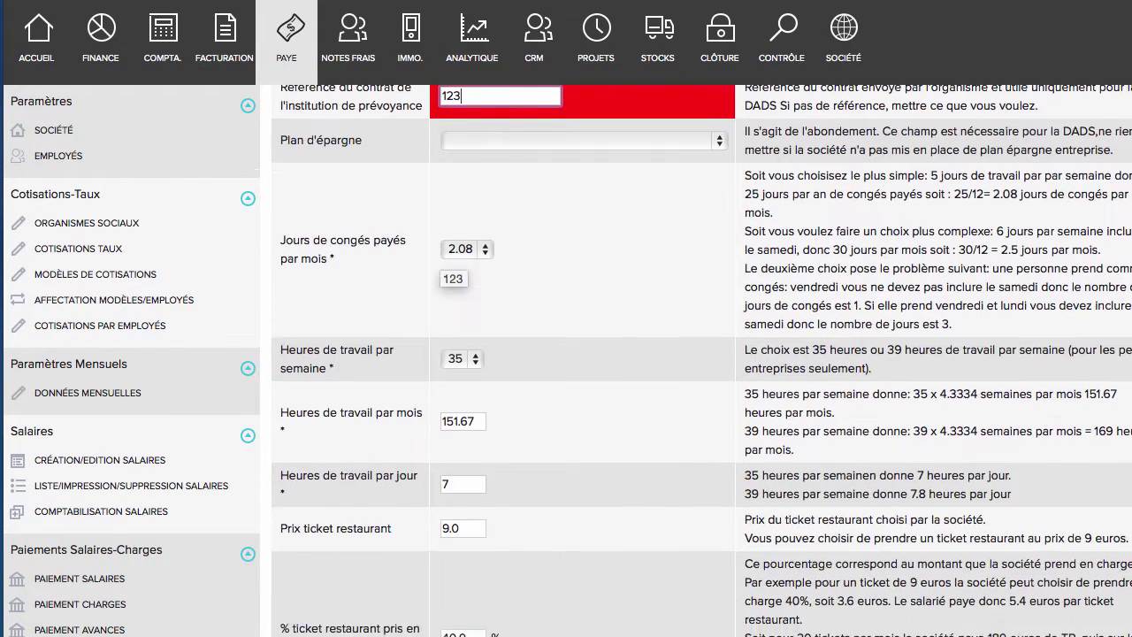
{"action": "scroll", "coordinate": [393, 458], "scroll_direction": "down", "scroll_amount": 6}
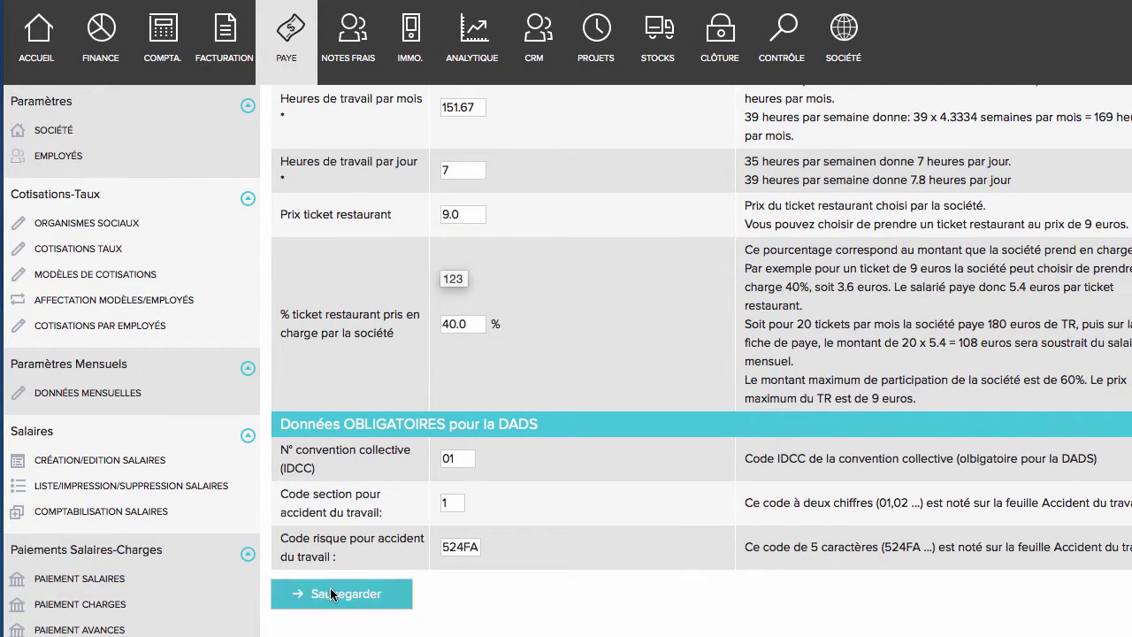
{"action": "left_click", "coordinate": [332, 592]}
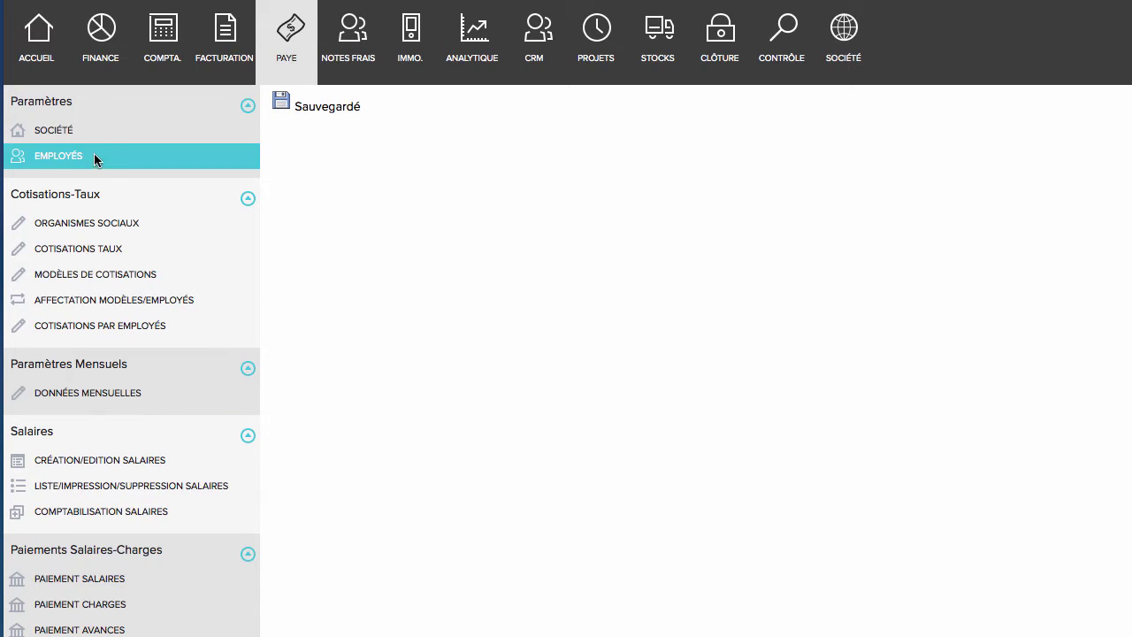
Reopen the company's payroll data and review its pension, paid leave, working hours and meal voucher settings.
{"action": "left_click", "coordinate": [51, 131]}
{"action": "scroll", "coordinate": [563, 320], "scroll_direction": "down", "scroll_amount": 1}
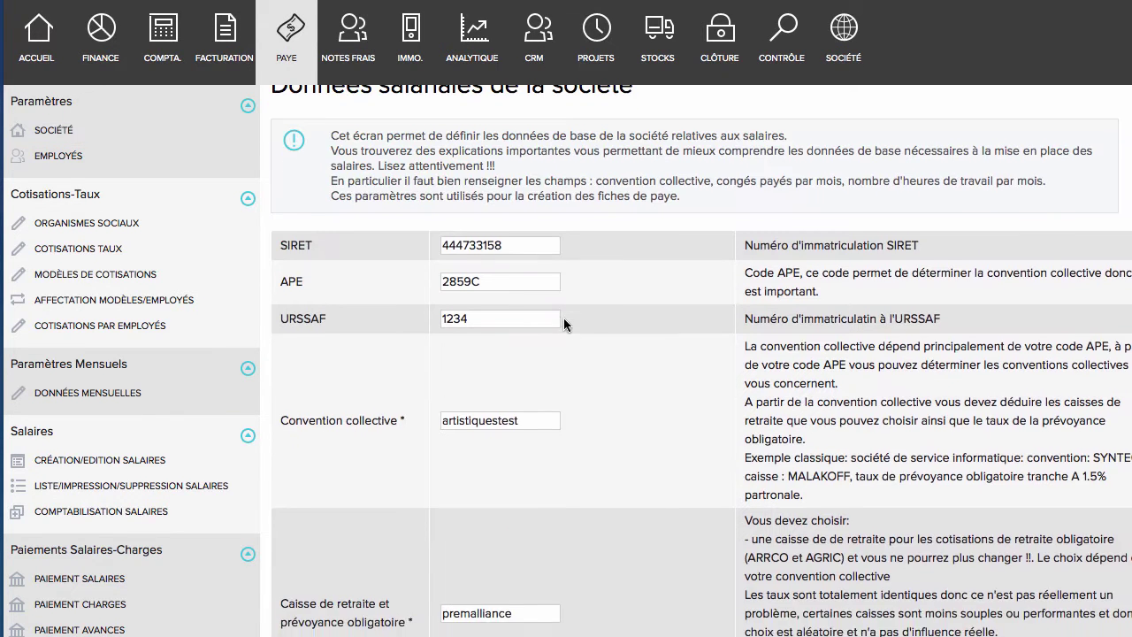
{"action": "scroll", "coordinate": [563, 321], "scroll_direction": "down", "scroll_amount": 8}
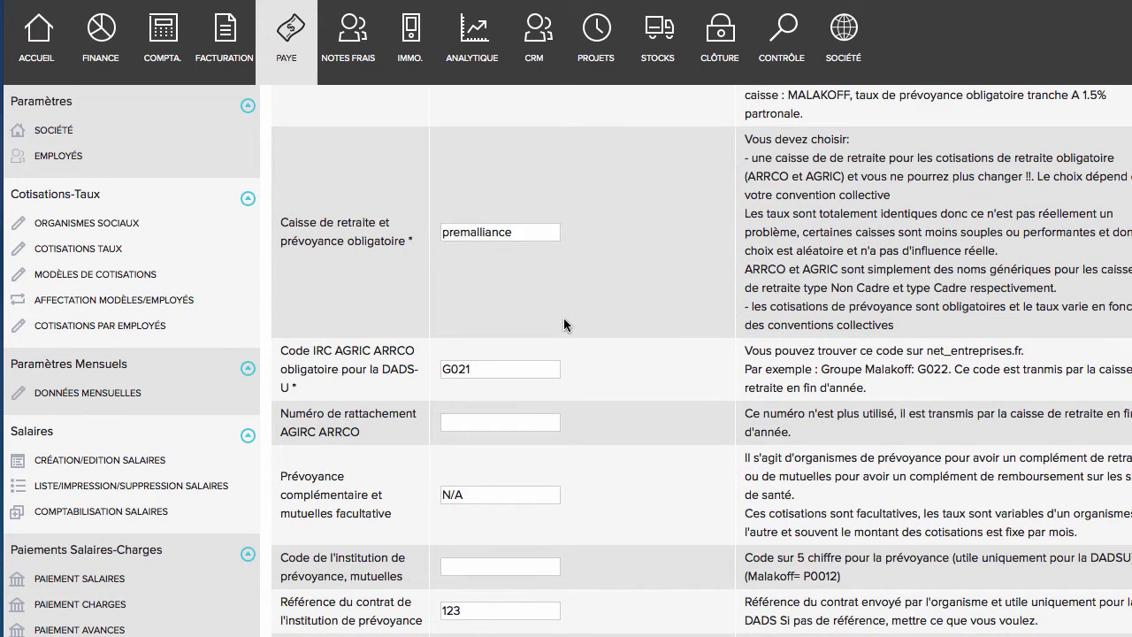
{"action": "scroll", "coordinate": [564, 320], "scroll_direction": "down", "scroll_amount": 8}
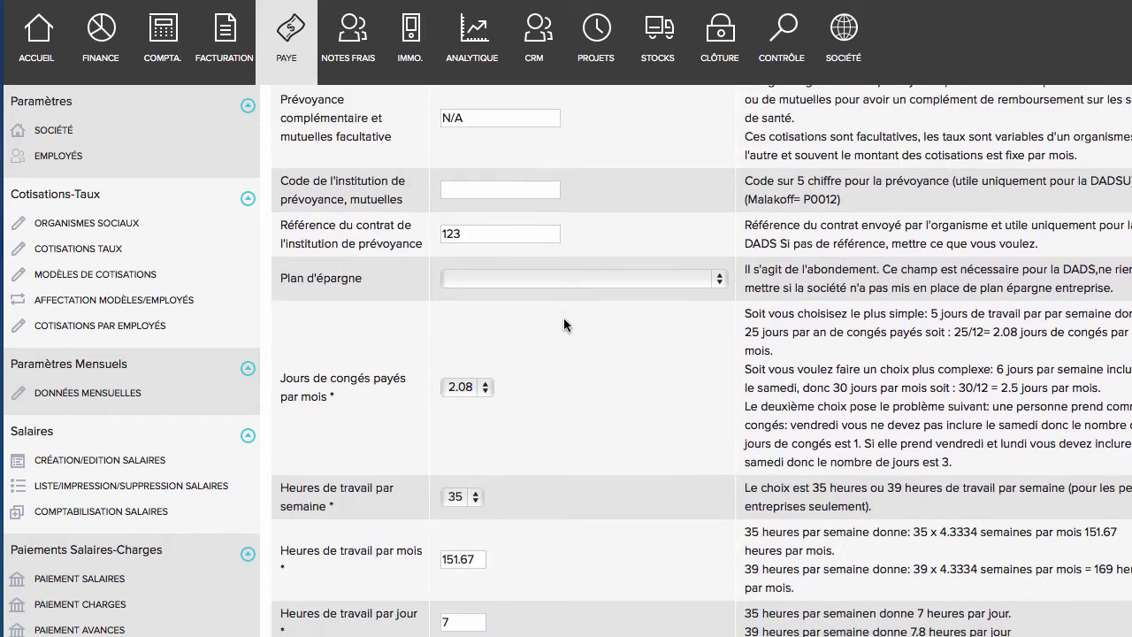
{"action": "scroll", "coordinate": [563, 325], "scroll_direction": "down", "scroll_amount": 8}
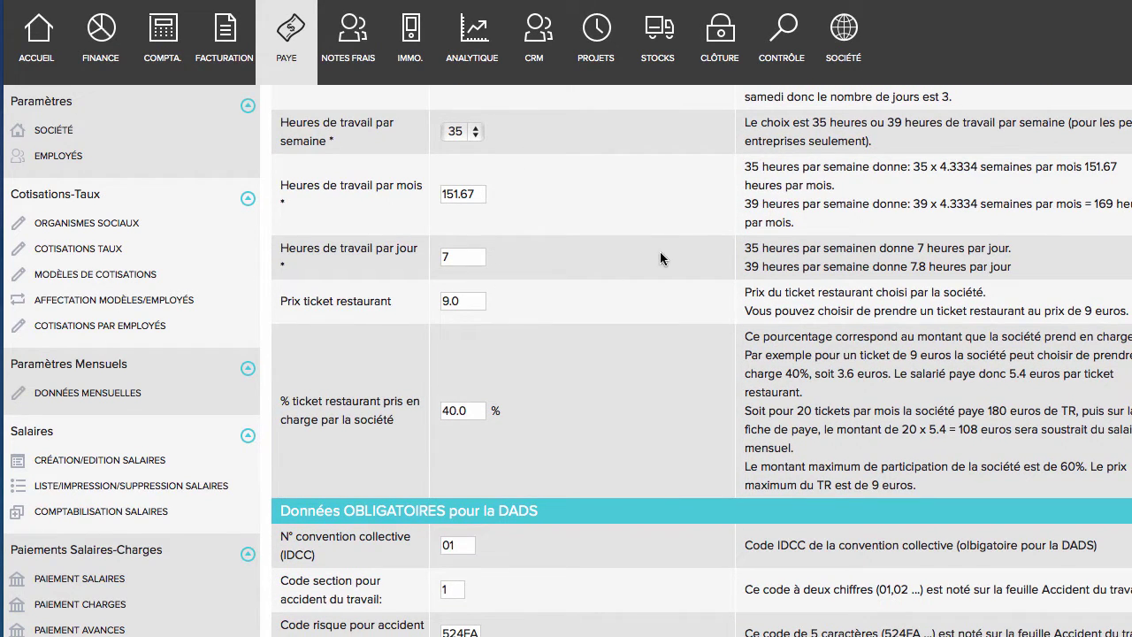
{"action": "scroll", "coordinate": [659, 251], "scroll_direction": "up", "scroll_amount": 2}
{"action": "scroll", "coordinate": [683, 251], "scroll_direction": "up", "scroll_amount": 9}
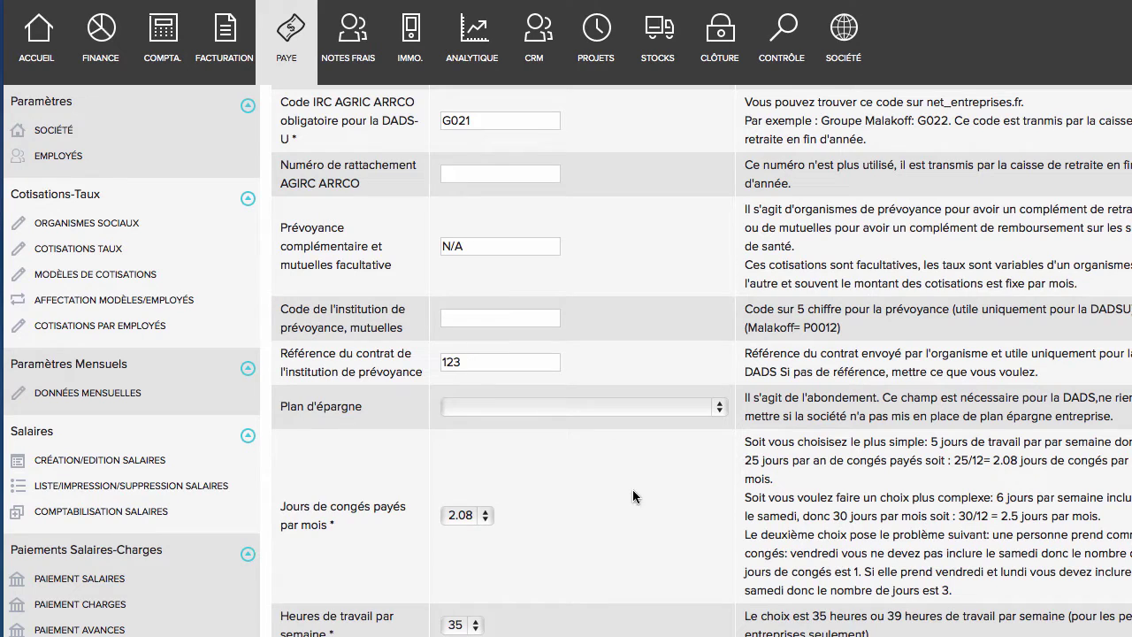
Open the Cadre-01 employee's record from the employee list and review the contact details, contractual salary and entry date fields.
{"action": "left_click", "coordinate": [56, 156]}
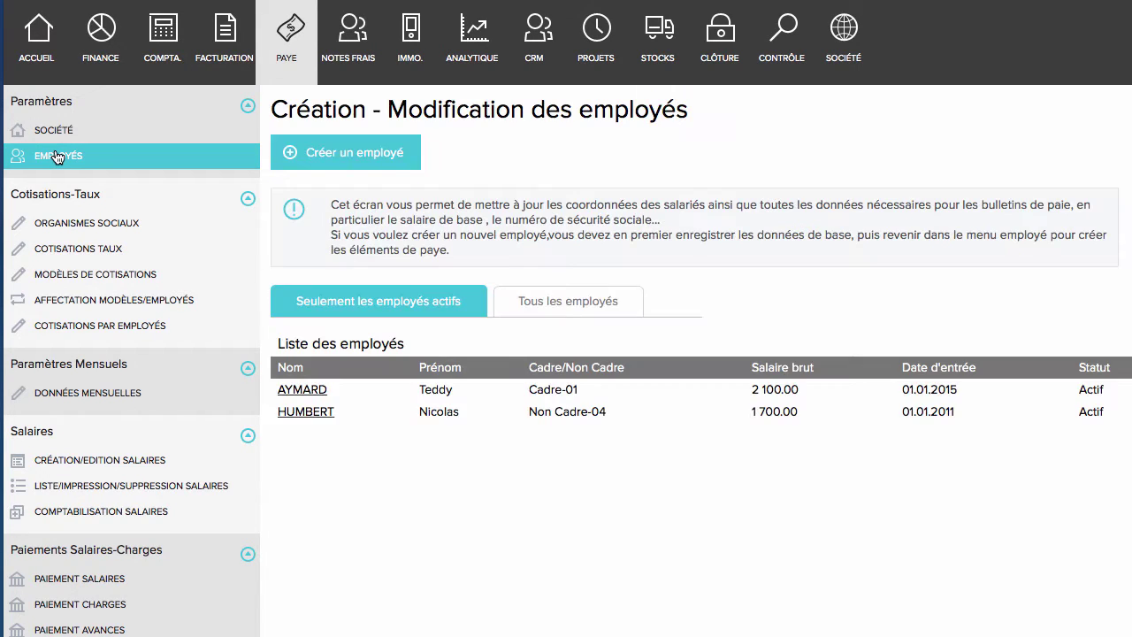
{"action": "left_click", "coordinate": [301, 396]}
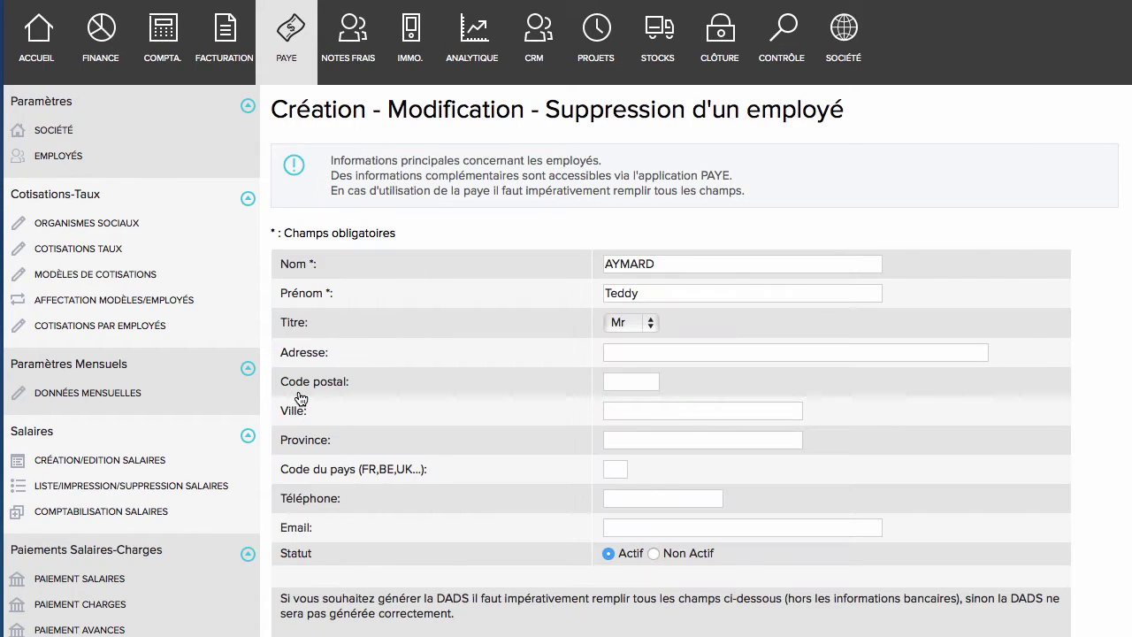
{"action": "scroll", "coordinate": [475, 292], "scroll_direction": "down", "scroll_amount": 2}
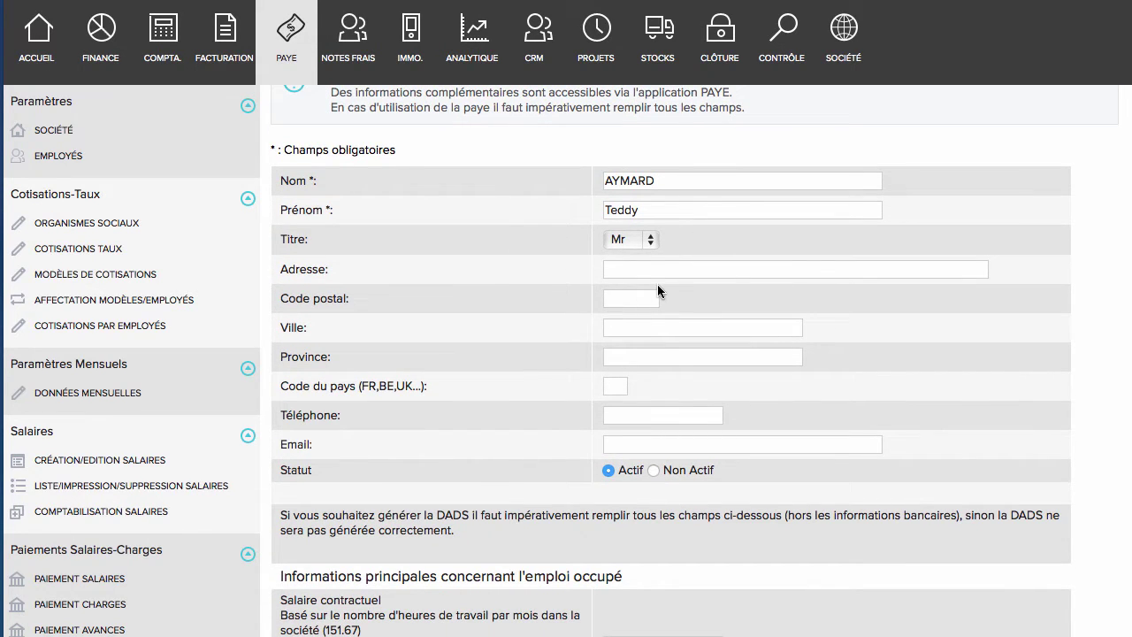
{"action": "scroll", "coordinate": [657, 284], "scroll_direction": "down", "scroll_amount": 4}
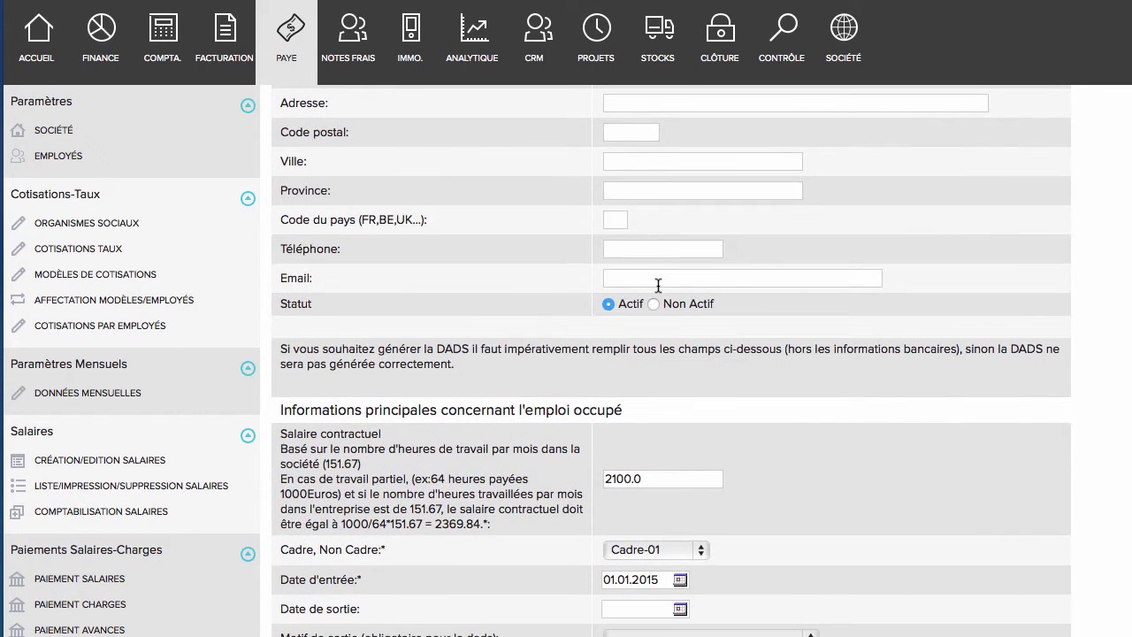
{"action": "scroll", "coordinate": [657, 284], "scroll_direction": "down", "scroll_amount": 5}
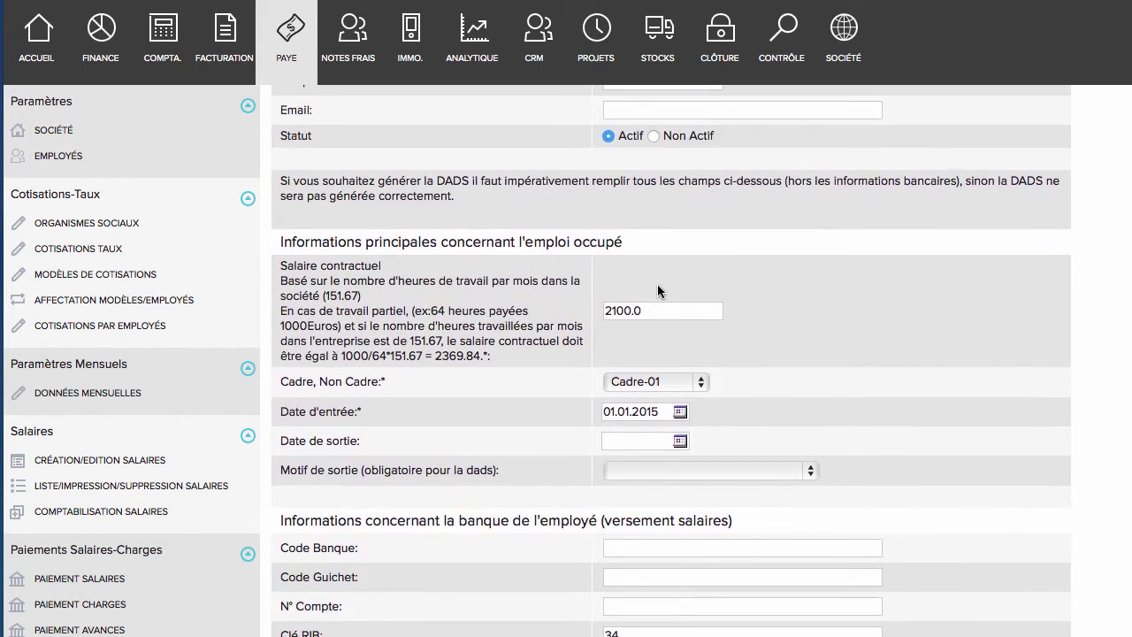
{"action": "scroll", "coordinate": [658, 284], "scroll_direction": "up", "scroll_amount": 5}
Review the employee's job, bank and mandatory DADS information, and save the employee record.
{"action": "scroll", "coordinate": [658, 284], "scroll_direction": "down", "scroll_amount": 6}
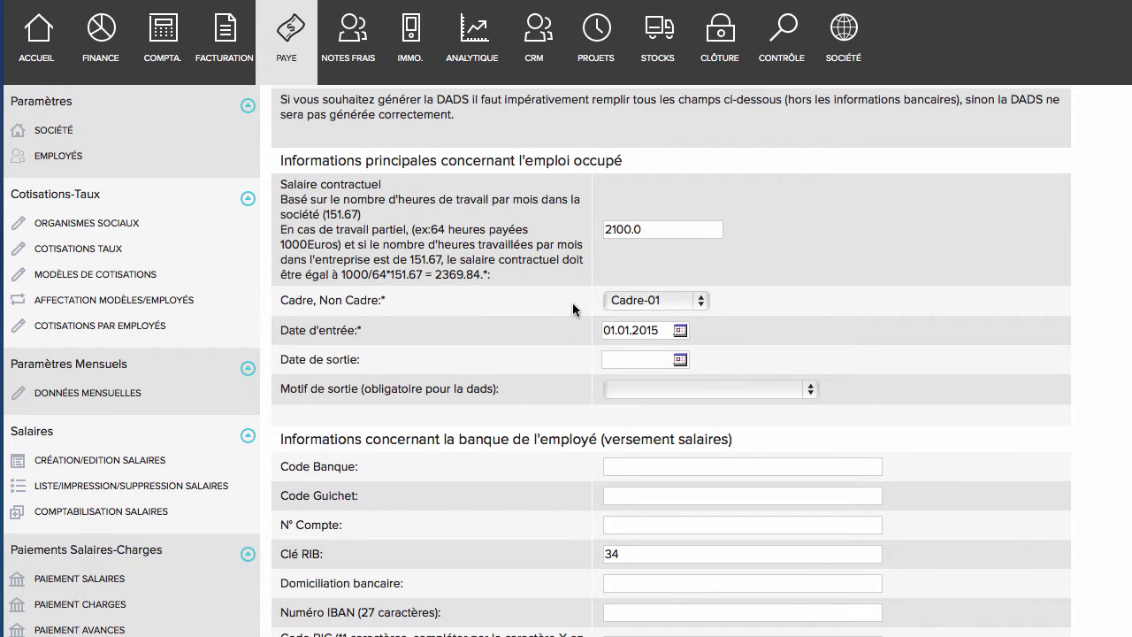
{"action": "scroll", "coordinate": [573, 308], "scroll_direction": "down", "scroll_amount": 2}
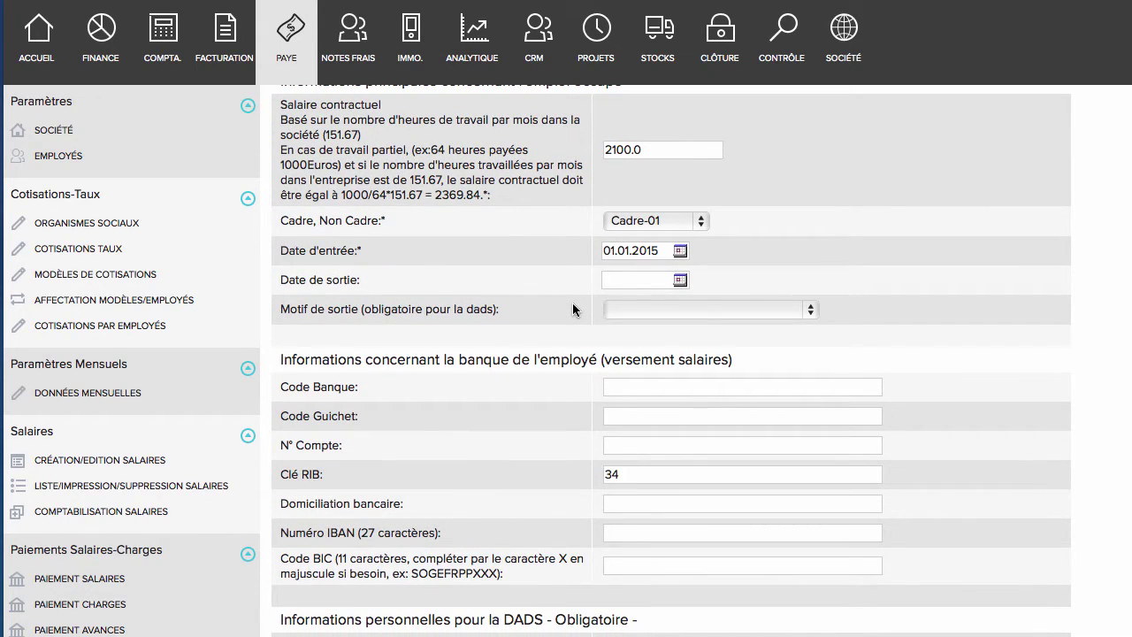
{"action": "scroll", "coordinate": [573, 308], "scroll_direction": "down", "scroll_amount": 10}
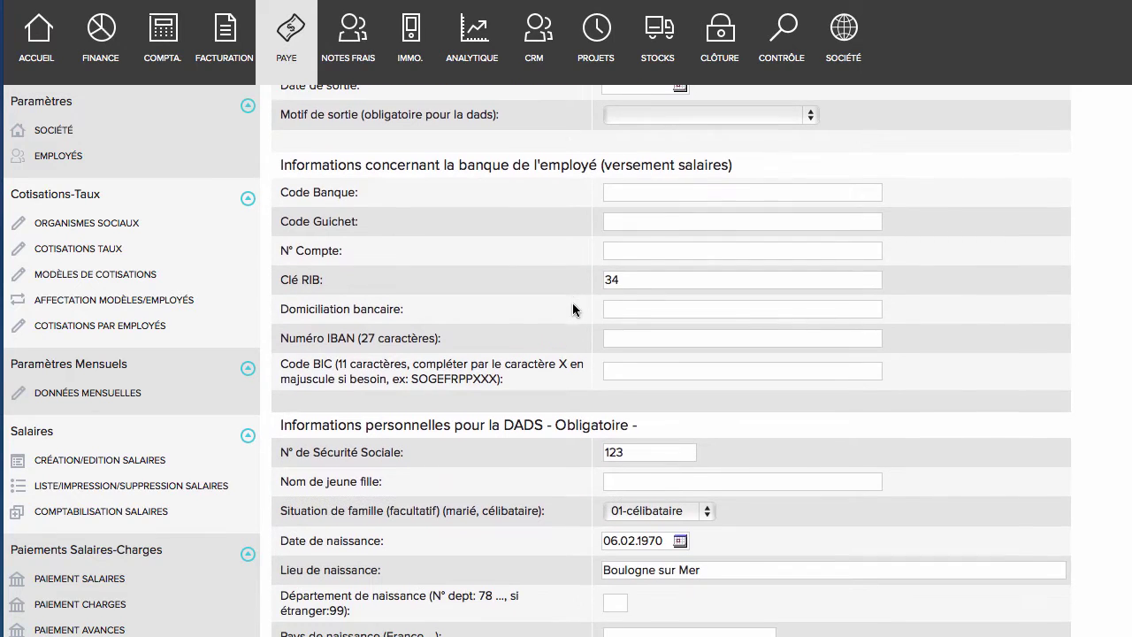
{"action": "scroll", "coordinate": [573, 309], "scroll_direction": "down", "scroll_amount": 1}
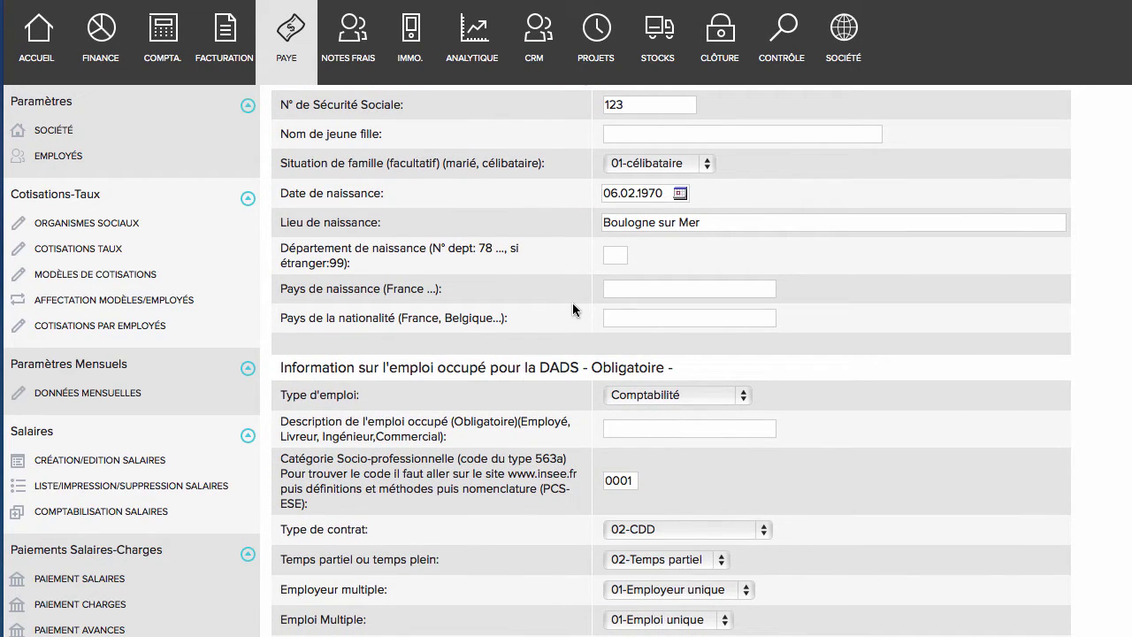
{"action": "scroll", "coordinate": [573, 309], "scroll_direction": "down", "scroll_amount": 5}
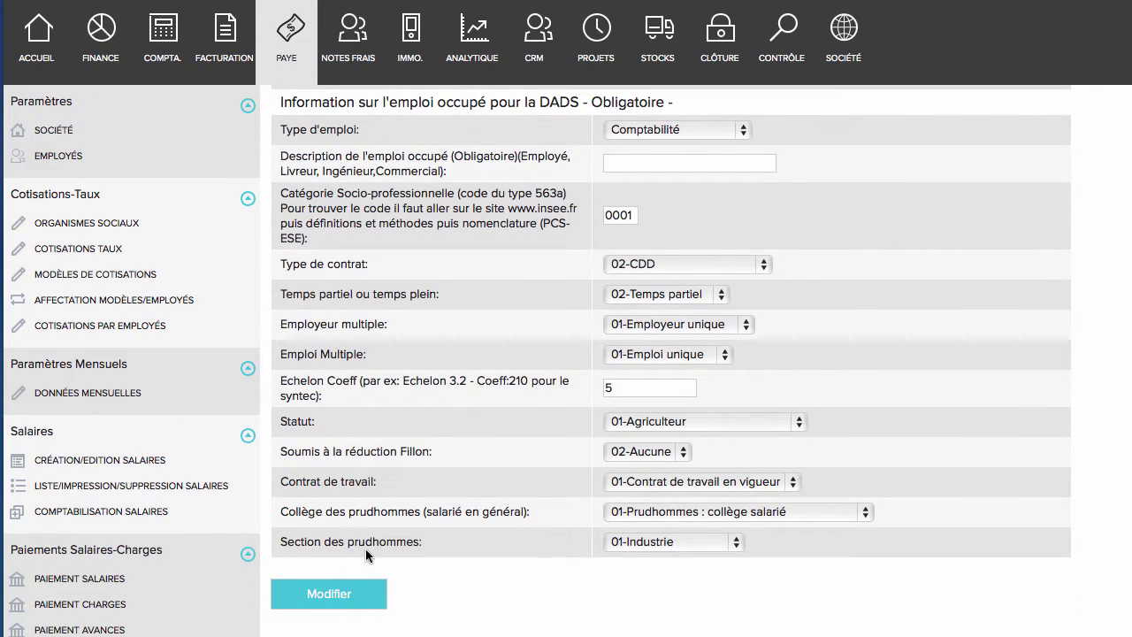
{"action": "left_click", "coordinate": [305, 593]}
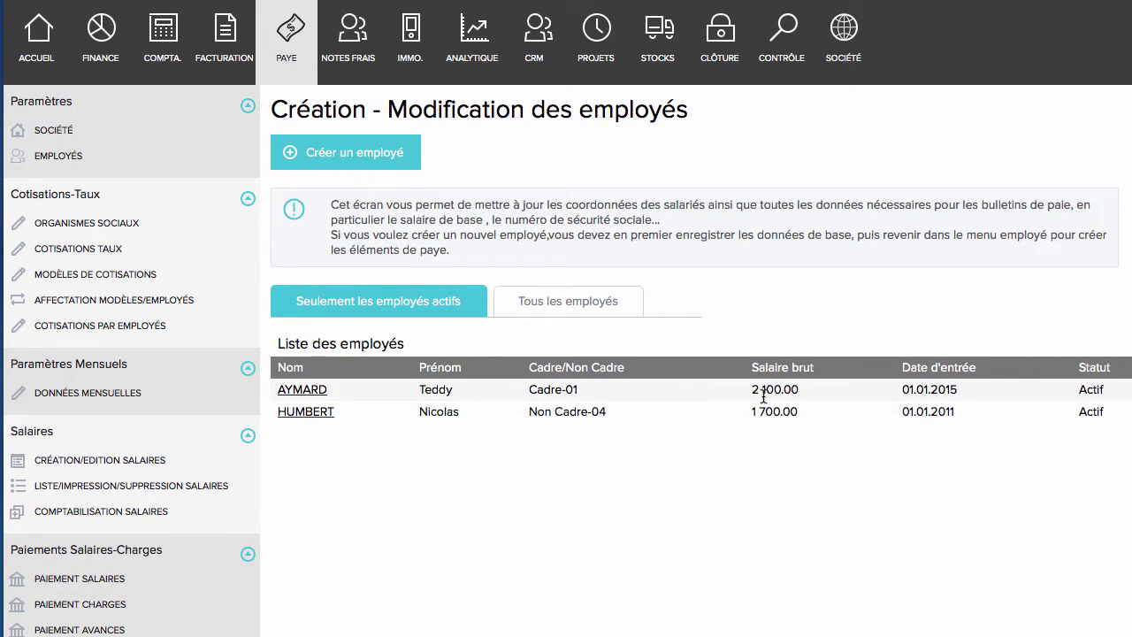
Examine the list of social organisations with their associated payment and charge accounts.
{"action": "left_click", "coordinate": [96, 229]}
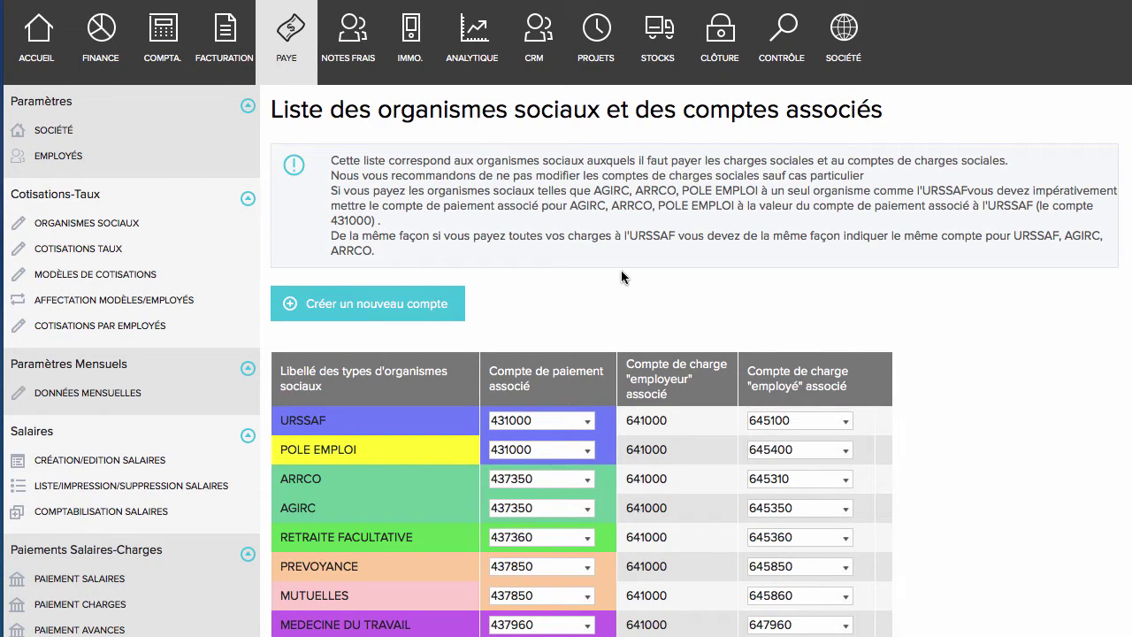
{"action": "scroll", "coordinate": [622, 276], "scroll_direction": "down", "scroll_amount": 2}
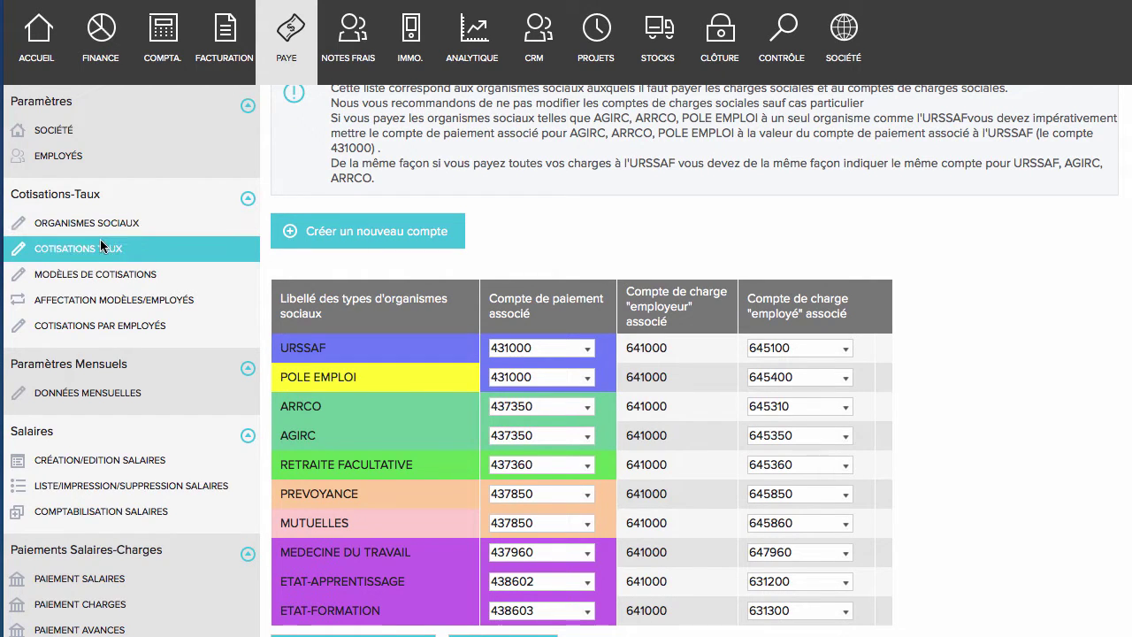
Examine the default contributions list, including the current social base values and the employee and employer rates per organisation.
{"action": "left_click", "coordinate": [78, 254]}
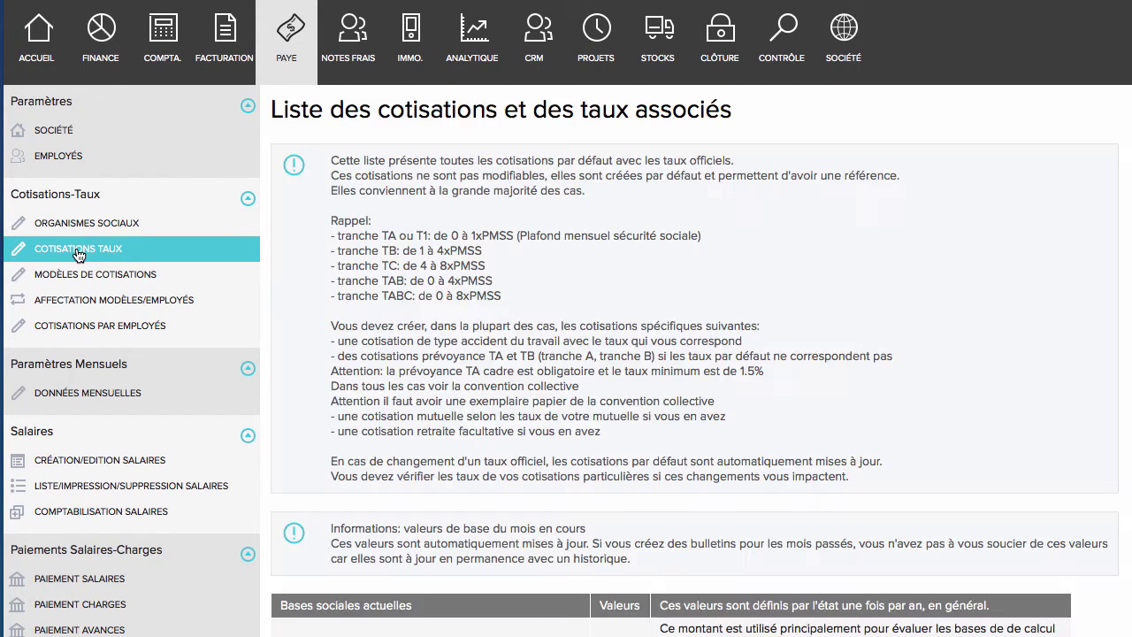
{"action": "scroll", "coordinate": [707, 339], "scroll_direction": "down", "scroll_amount": 2}
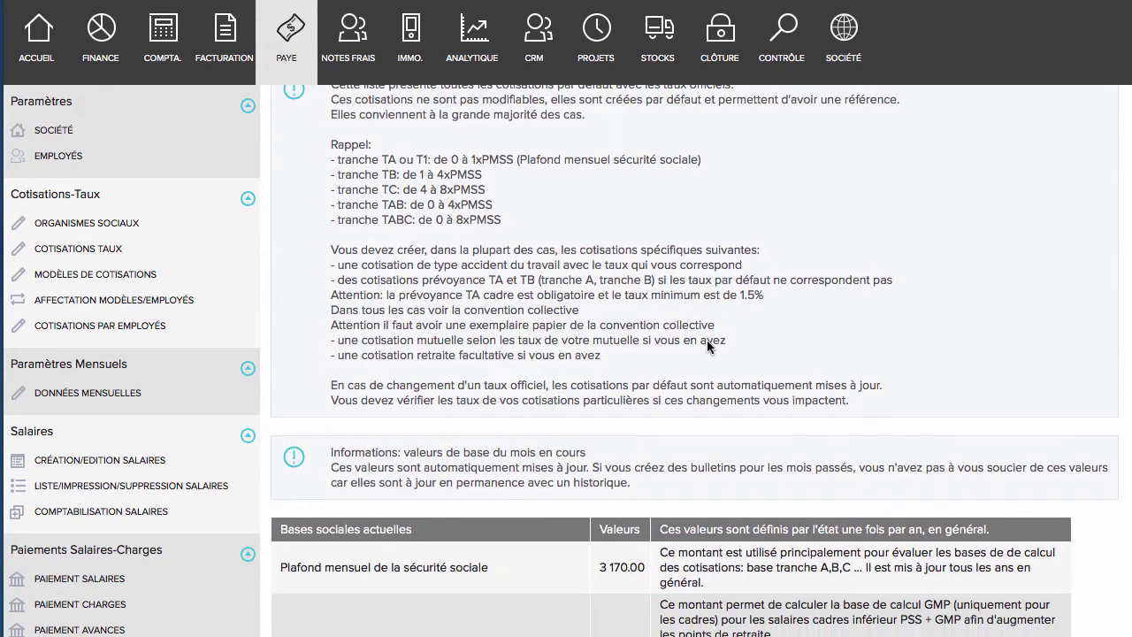
{"action": "scroll", "coordinate": [707, 340], "scroll_direction": "down", "scroll_amount": 7}
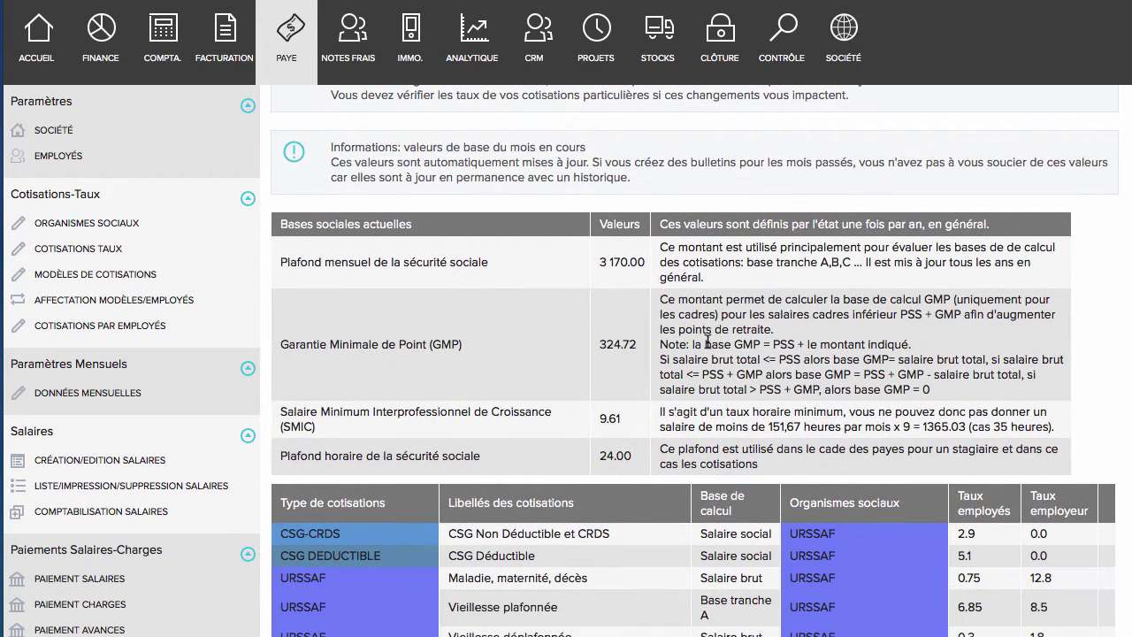
{"action": "scroll", "coordinate": [708, 342], "scroll_direction": "down", "scroll_amount": 4}
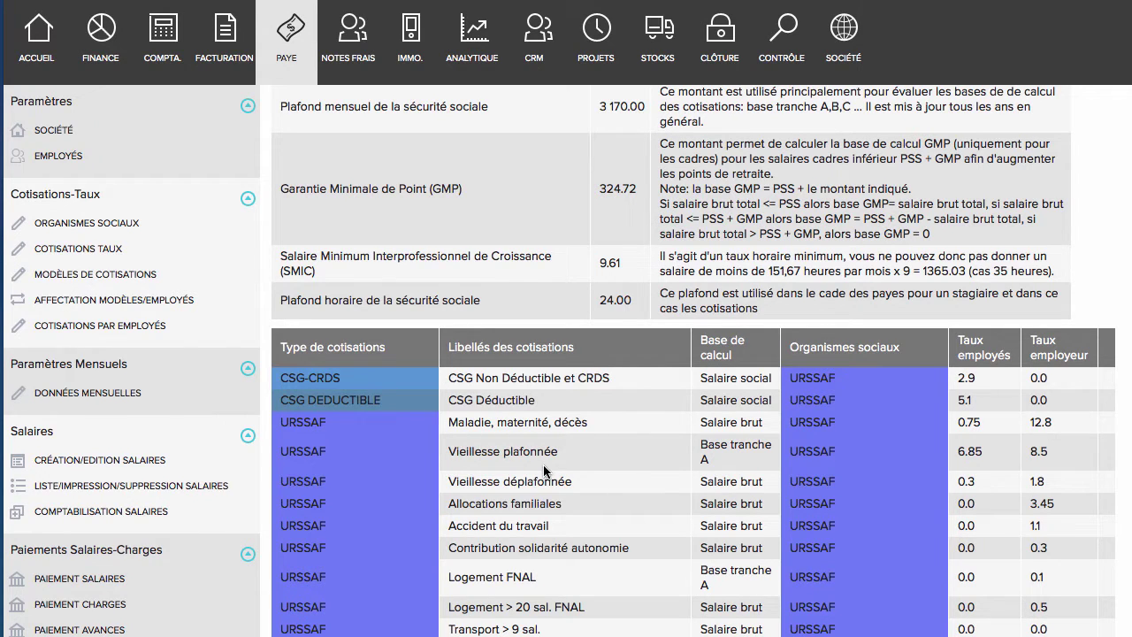
{"action": "scroll", "coordinate": [544, 472], "scroll_direction": "down", "scroll_amount": 5}
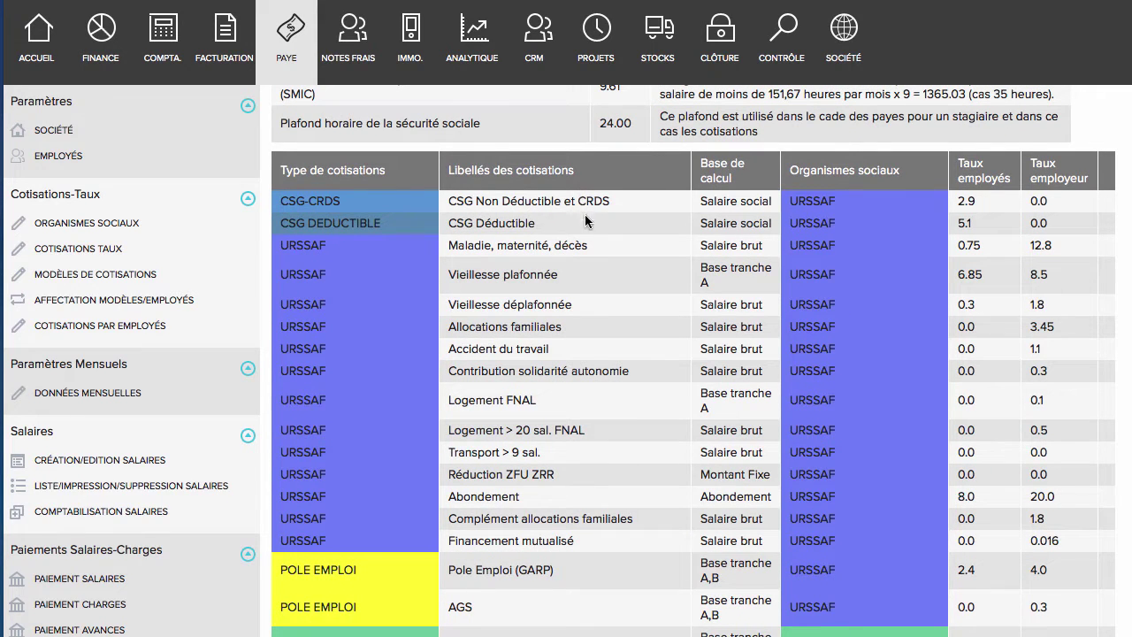
{"action": "scroll", "coordinate": [607, 473], "scroll_direction": "down", "scroll_amount": 4}
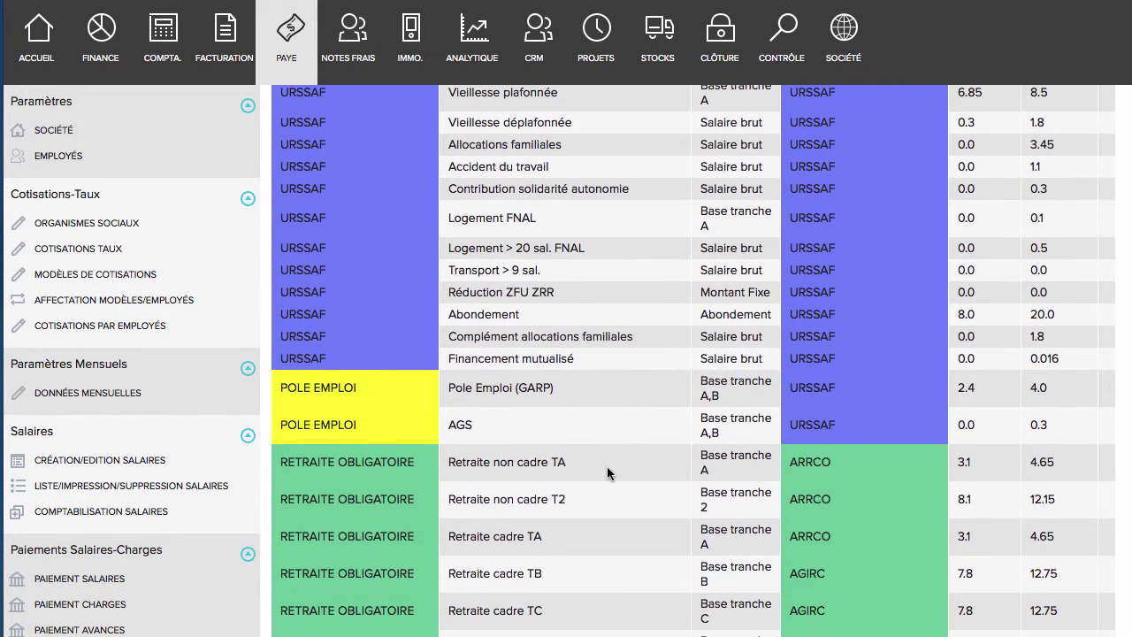
Review the default rates for the Pôle emploi, retirement, prévoyance, mutuelle and state contributions in the contributions list.
{"action": "scroll", "coordinate": [550, 455], "scroll_direction": "down", "scroll_amount": 4}
{"action": "scroll", "coordinate": [550, 458], "scroll_direction": "down", "scroll_amount": 1}
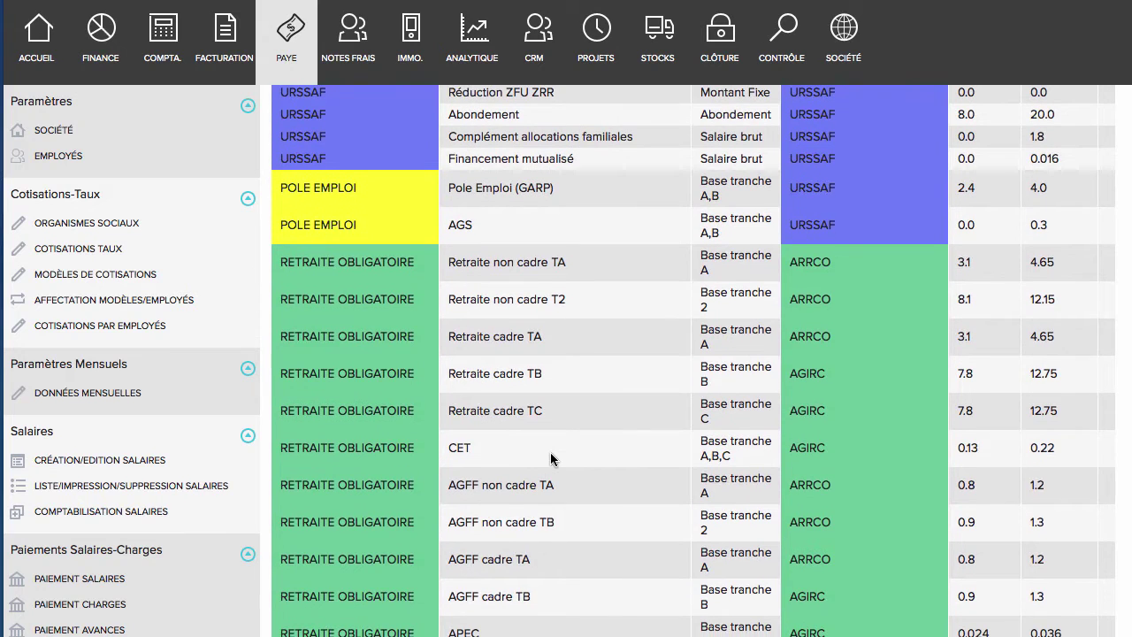
{"action": "scroll", "coordinate": [550, 459], "scroll_direction": "down", "scroll_amount": 7}
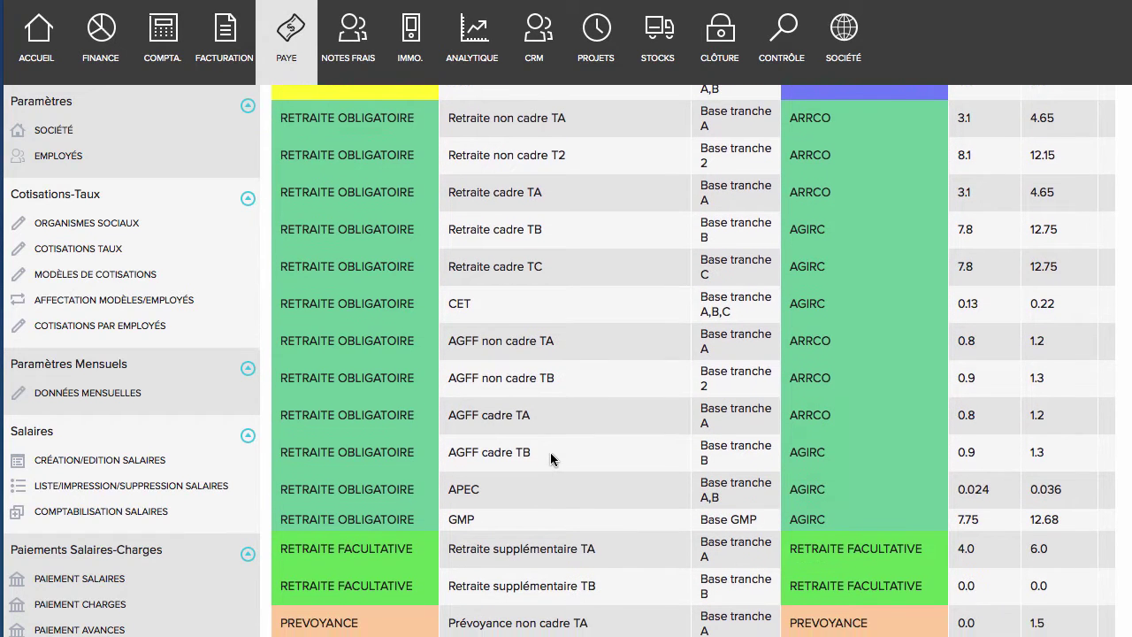
{"action": "scroll", "coordinate": [551, 457], "scroll_direction": "down", "scroll_amount": 3}
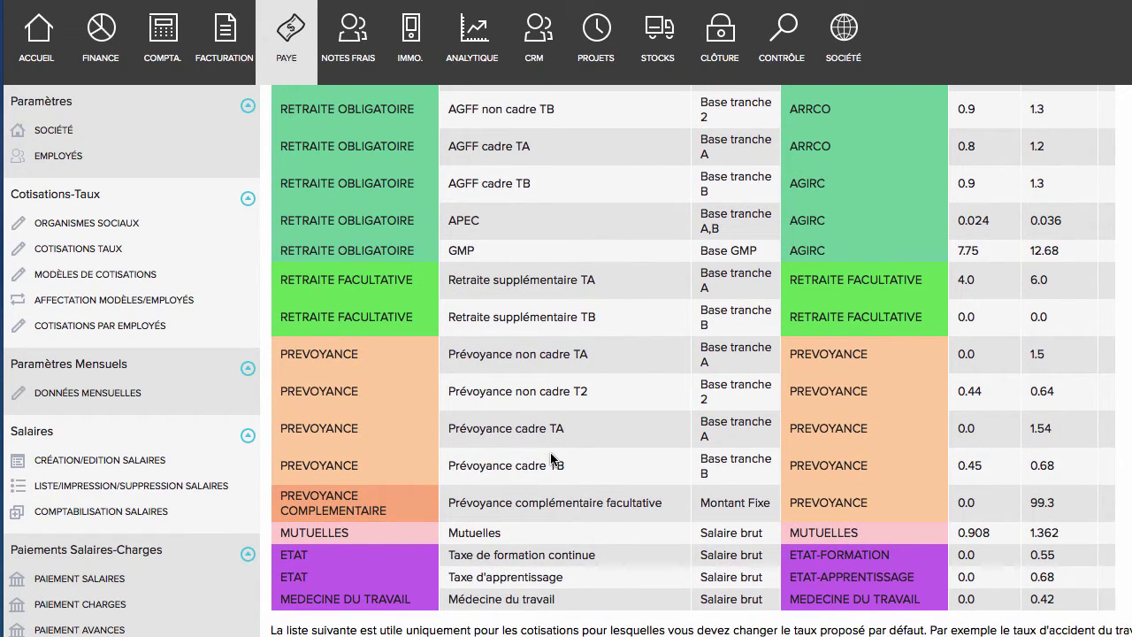
{"action": "scroll", "coordinate": [551, 458], "scroll_direction": "up", "scroll_amount": 15}
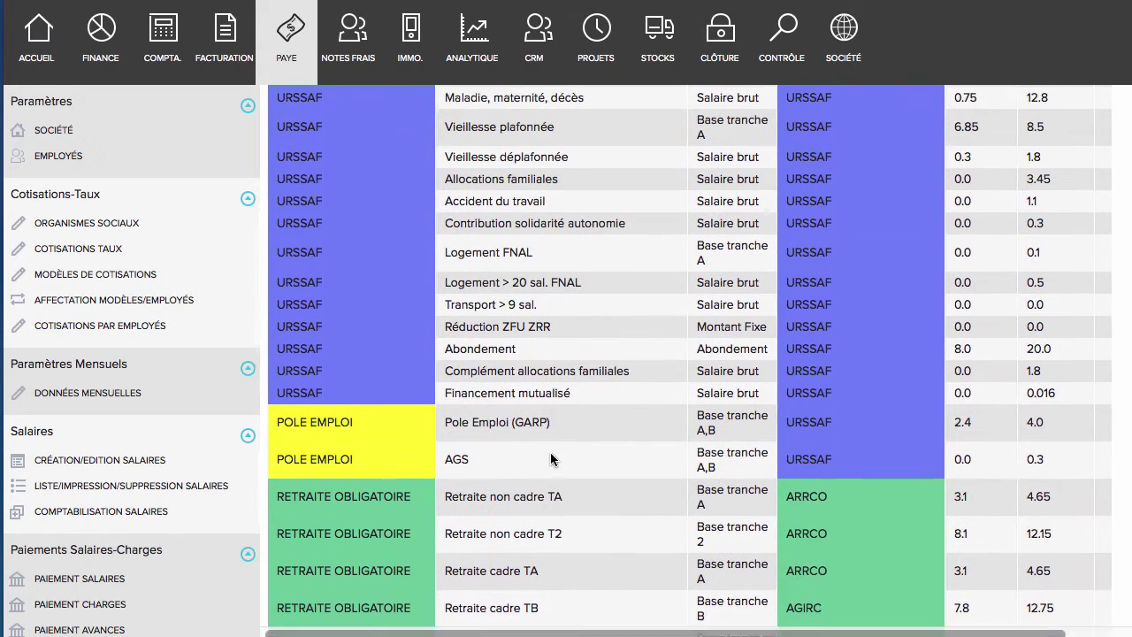
{"action": "scroll", "coordinate": [551, 452], "scroll_direction": "left", "scroll_amount": 1}
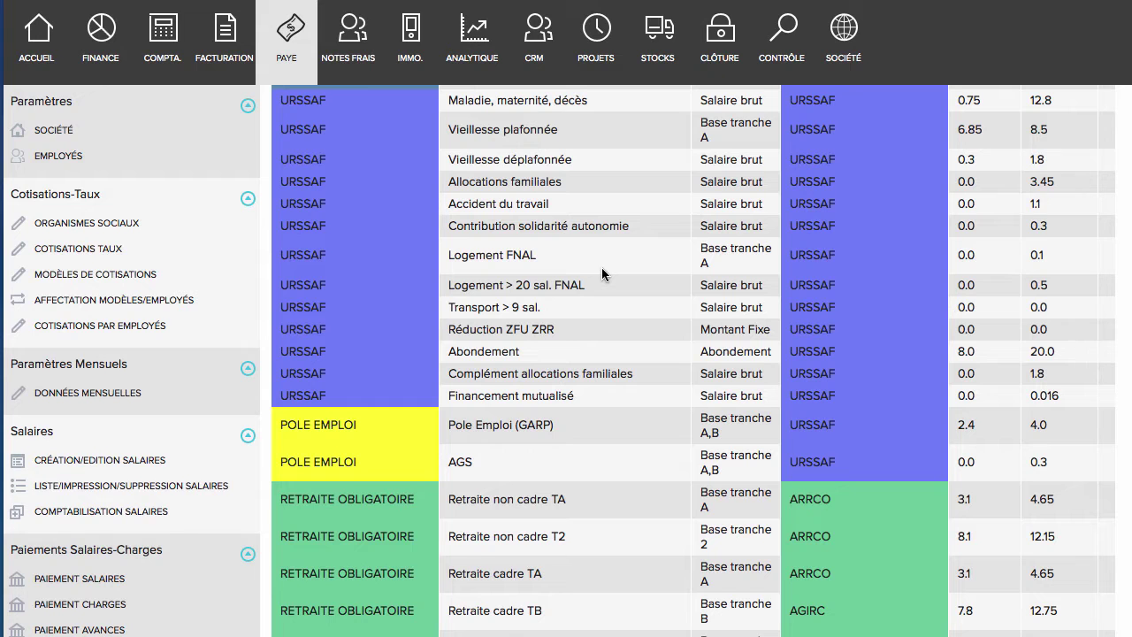
Delete the existing custom Mutuelles contribution listed below the default contributions and validate the change.
{"action": "scroll", "coordinate": [602, 270], "scroll_direction": "down", "scroll_amount": 1}
{"action": "scroll", "coordinate": [602, 274], "scroll_direction": "down", "scroll_amount": 10}
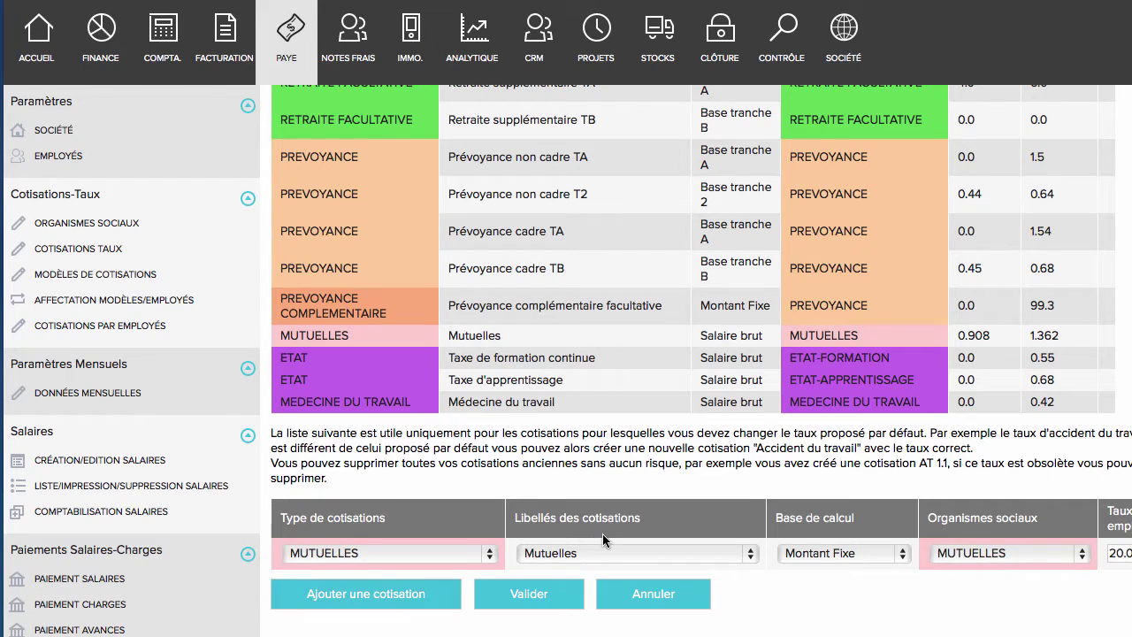
{"action": "scroll", "coordinate": [602, 533], "scroll_direction": "right", "scroll_amount": 3}
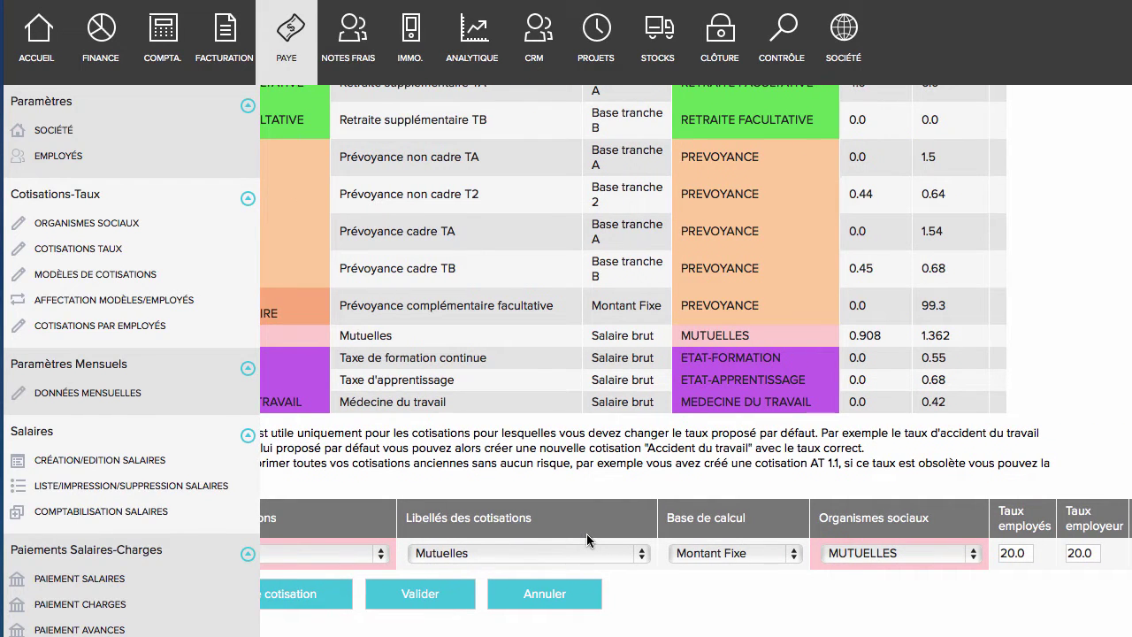
{"action": "scroll", "coordinate": [984, 596], "scroll_direction": "up", "scroll_amount": 1}
{"action": "scroll", "coordinate": [981, 595], "scroll_direction": "left", "scroll_amount": 2}
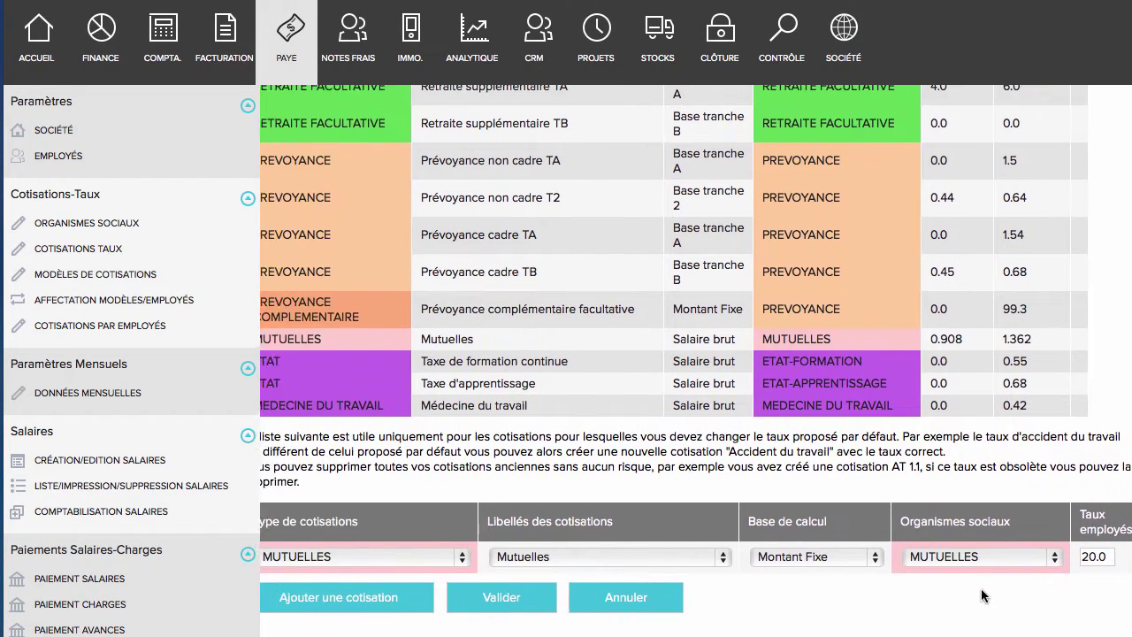
{"action": "scroll", "coordinate": [912, 596], "scroll_direction": "right", "scroll_amount": 2}
{"action": "scroll", "coordinate": [912, 597], "scroll_direction": "down", "scroll_amount": 1}
{"action": "mouse_move", "coordinate": [1128, 629]}
{"action": "left_mouse_down"}
{"action": "mouse_move", "coordinate": [1057, 619]}
{"action": "mouse_move", "coordinate": [1128, 630]}
{"action": "left_mouse_up"}
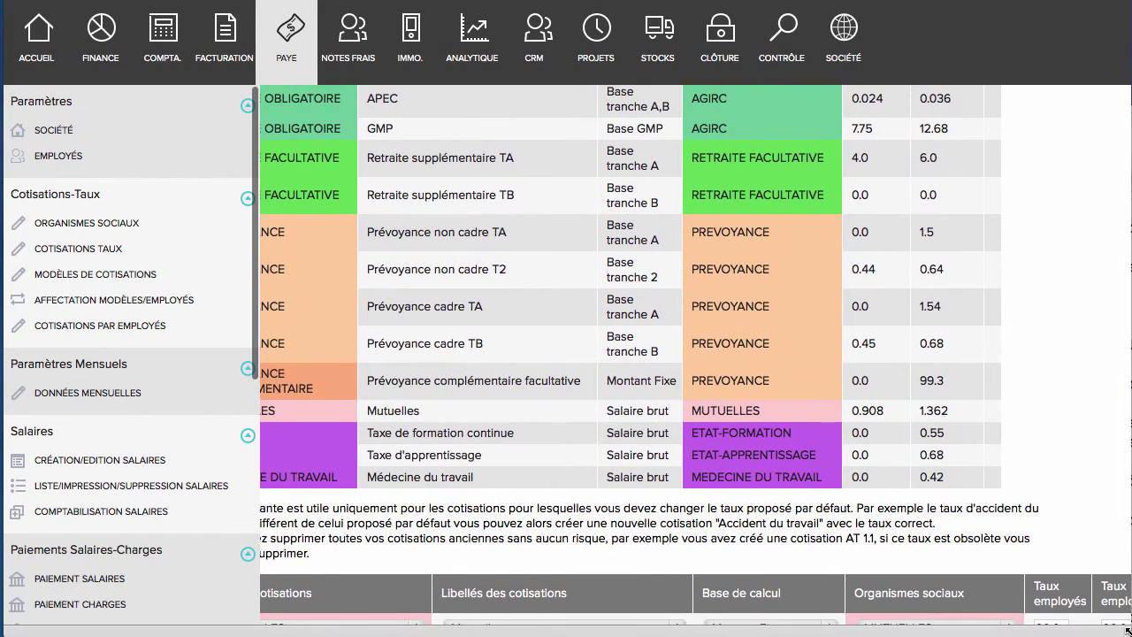
{"action": "scroll", "coordinate": [1081, 567], "scroll_direction": "down", "scroll_amount": 3}
{"action": "scroll", "coordinate": [1082, 567], "scroll_direction": "right", "scroll_amount": 2}
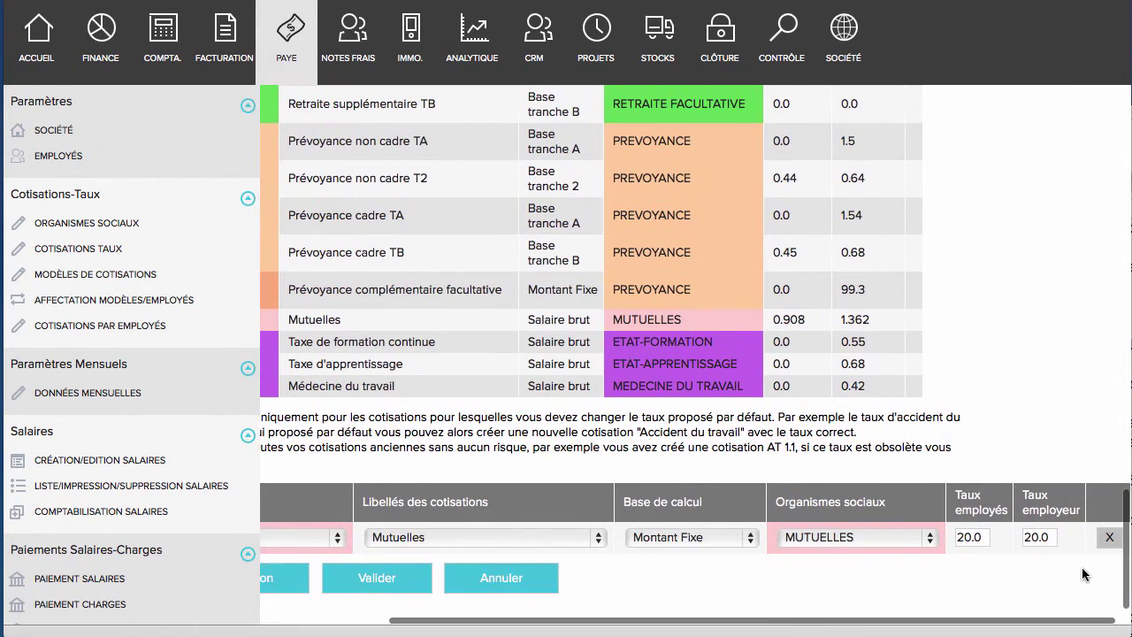
{"action": "left_click", "coordinate": [1112, 540]}
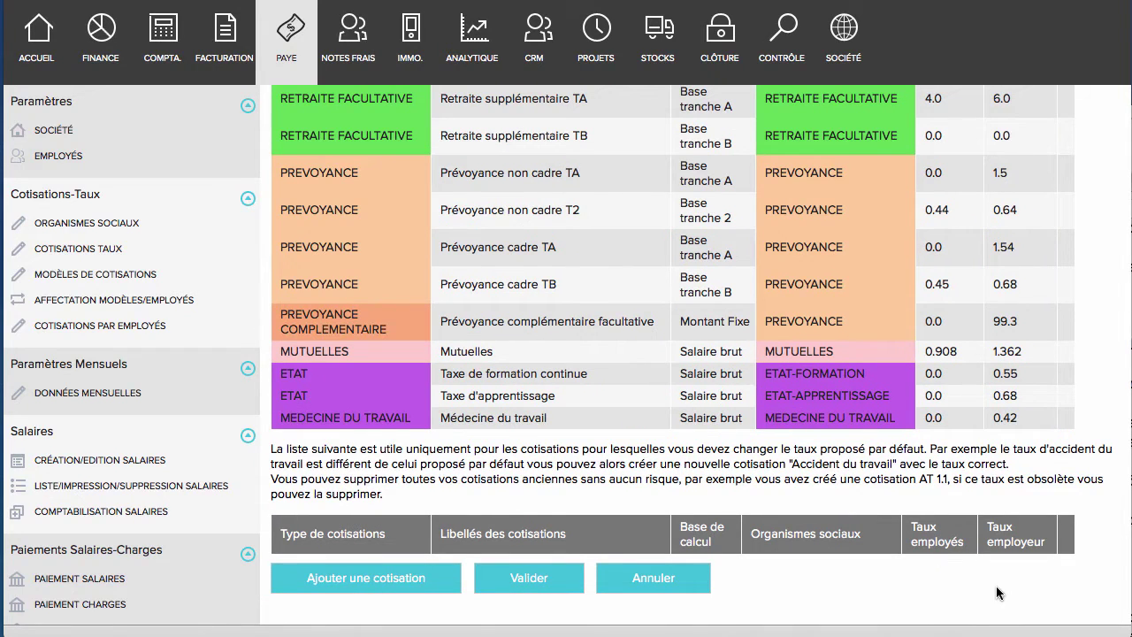
{"action": "left_click", "coordinate": [543, 578]}
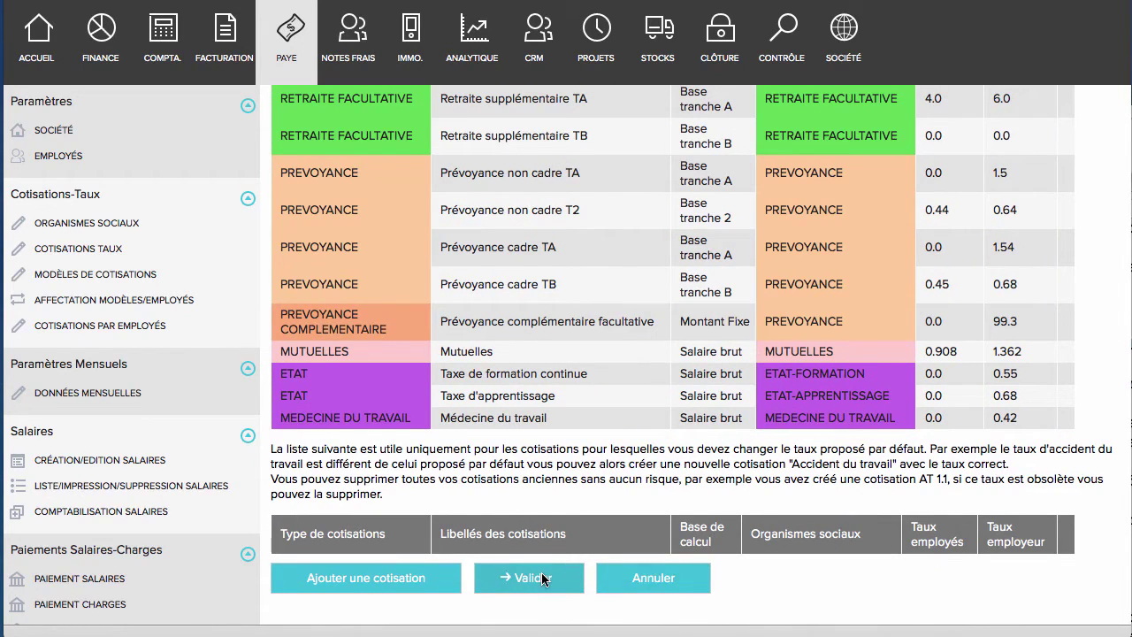
Reload the contributions and rates list and add a new contribution of type MUTUELLES with the label Mutuelles.
{"action": "left_click", "coordinate": [74, 252]}
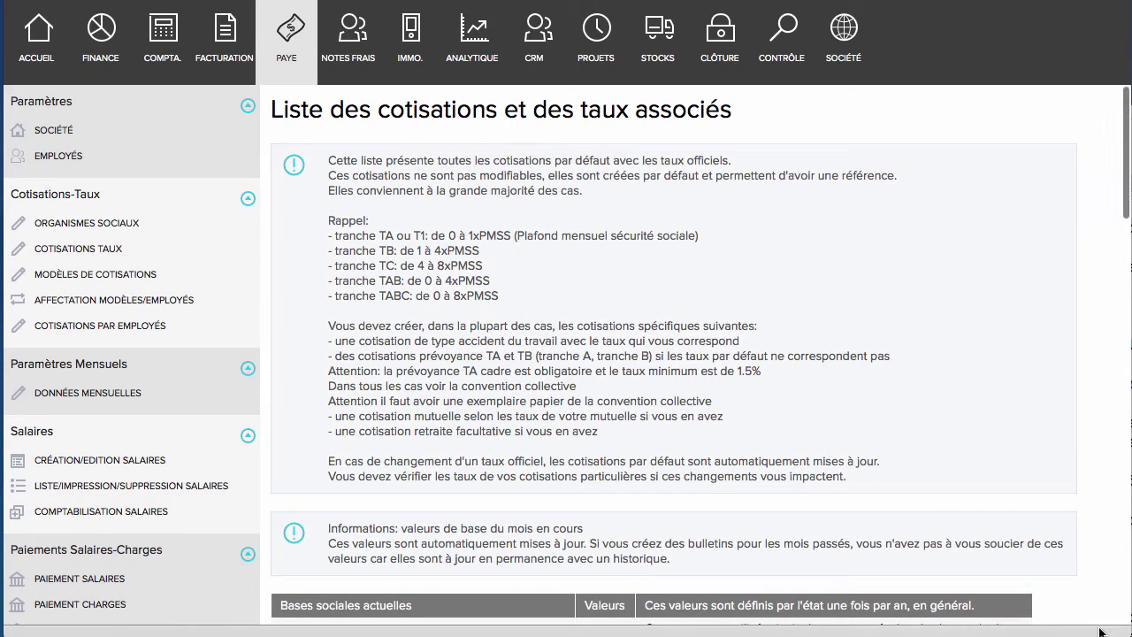
{"action": "scroll", "coordinate": [1021, 550], "scroll_direction": "down", "scroll_amount": 15}
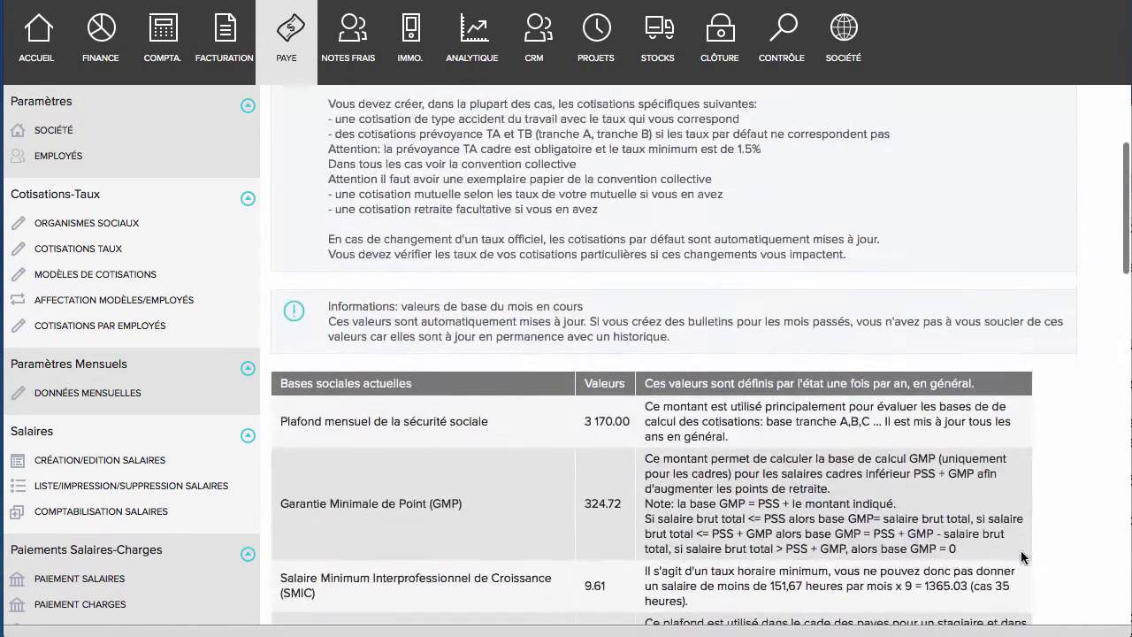
{"action": "scroll", "coordinate": [1021, 550], "scroll_direction": "down", "scroll_amount": 5}
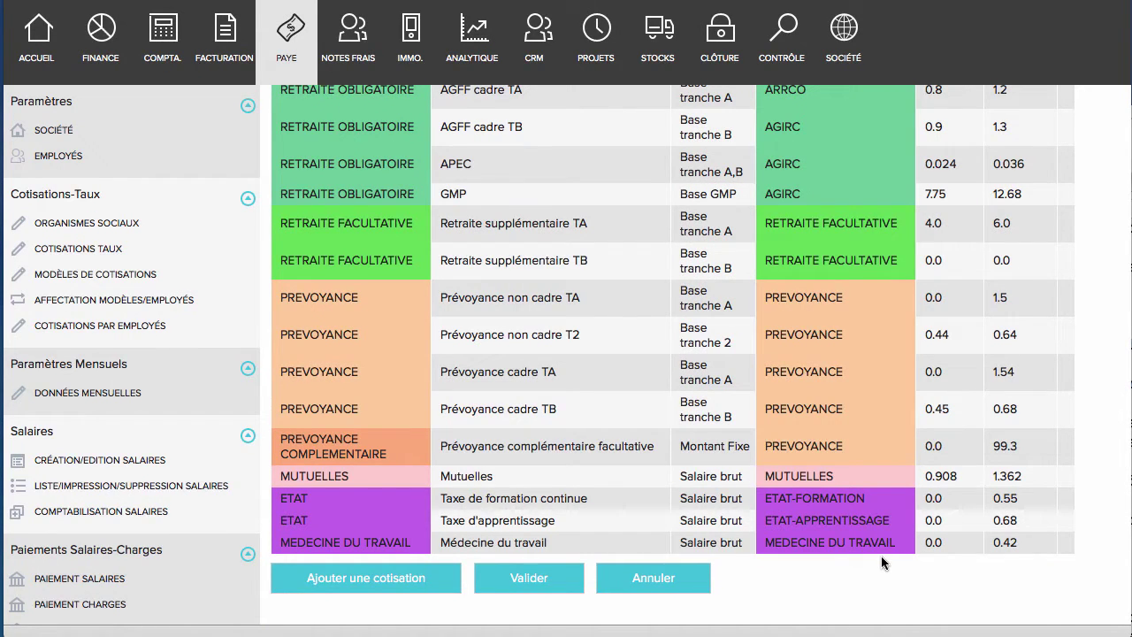
{"action": "left_click", "coordinate": [370, 577]}
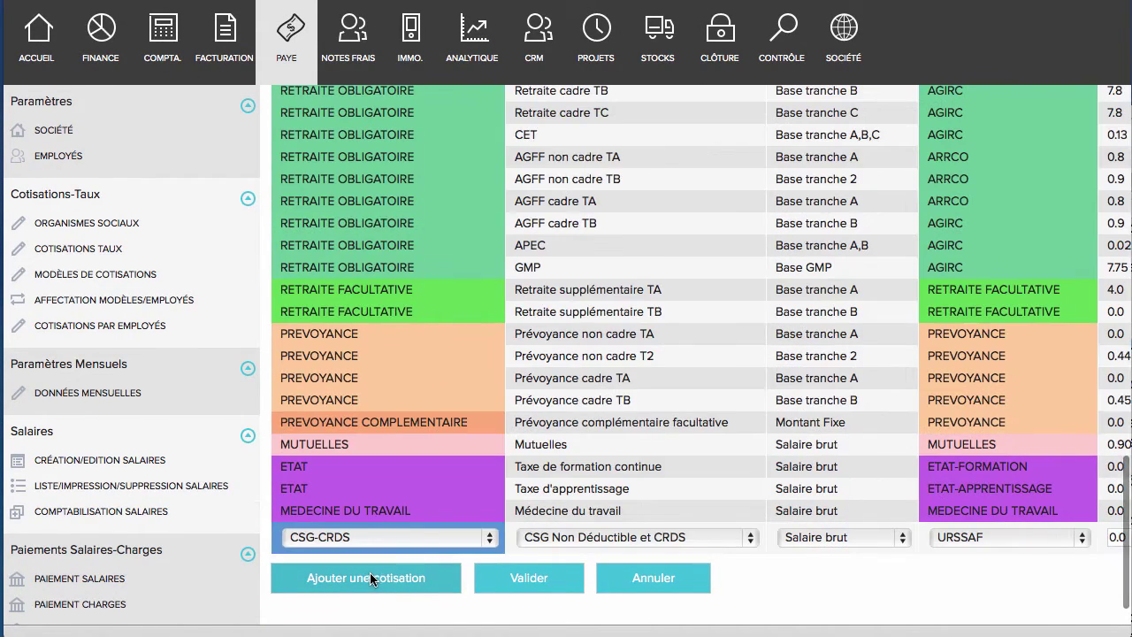
{"action": "left_click", "coordinate": [489, 540]}
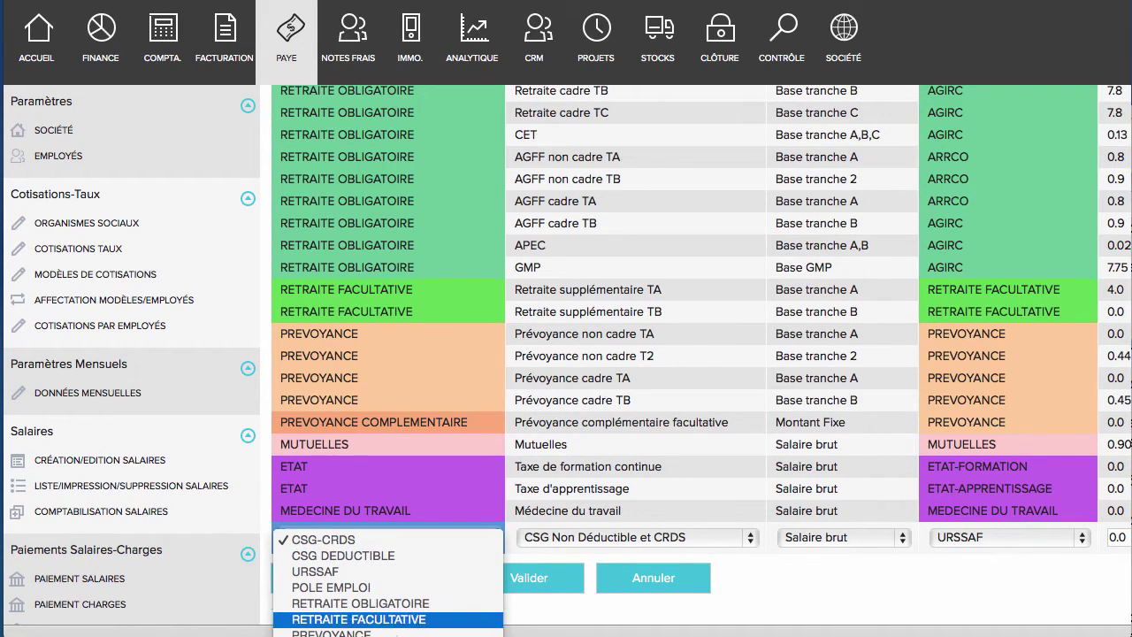
{"action": "left_click", "coordinate": [331, 636]}
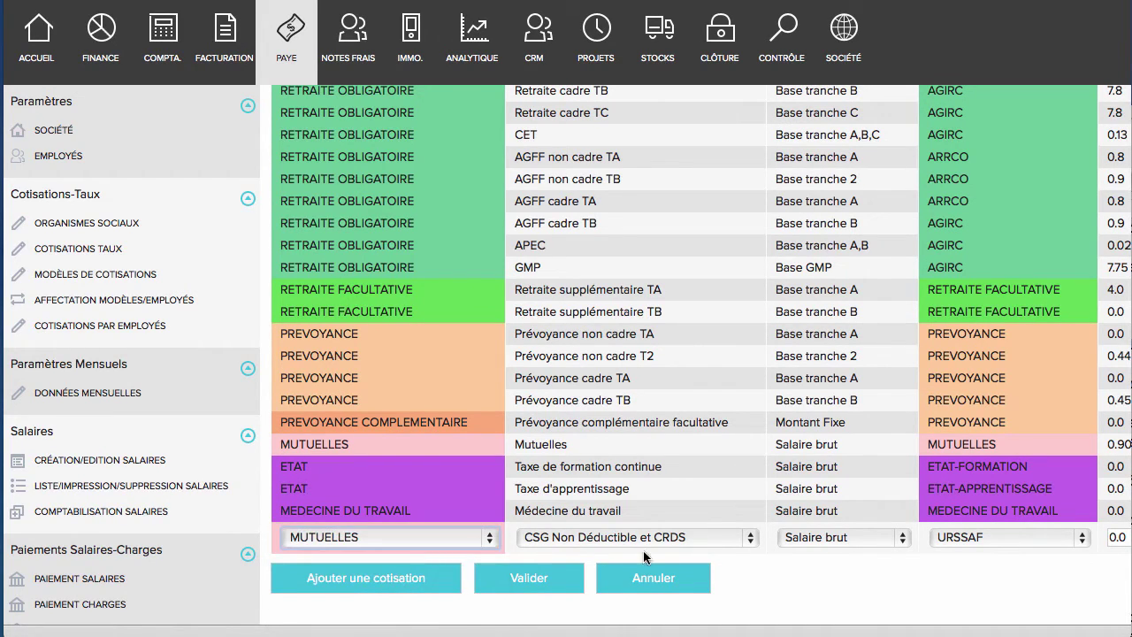
{"action": "left_click", "coordinate": [751, 540]}
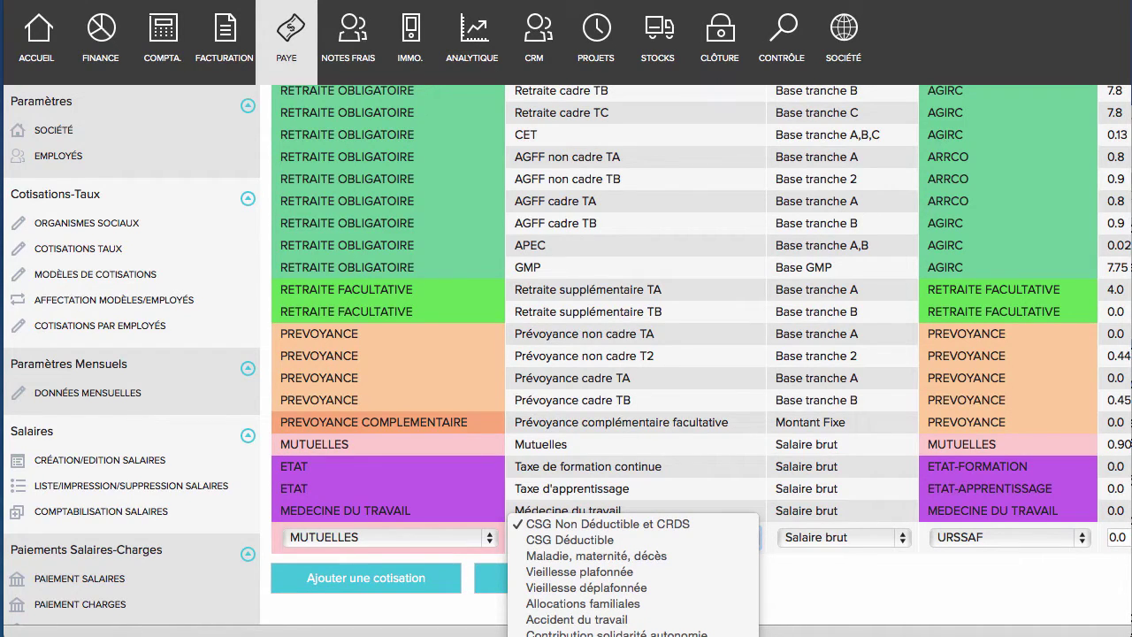
{"action": "scroll", "coordinate": [610, 584], "scroll_direction": "down", "scroll_amount": 5}
{"action": "left_click", "coordinate": [566, 578]}
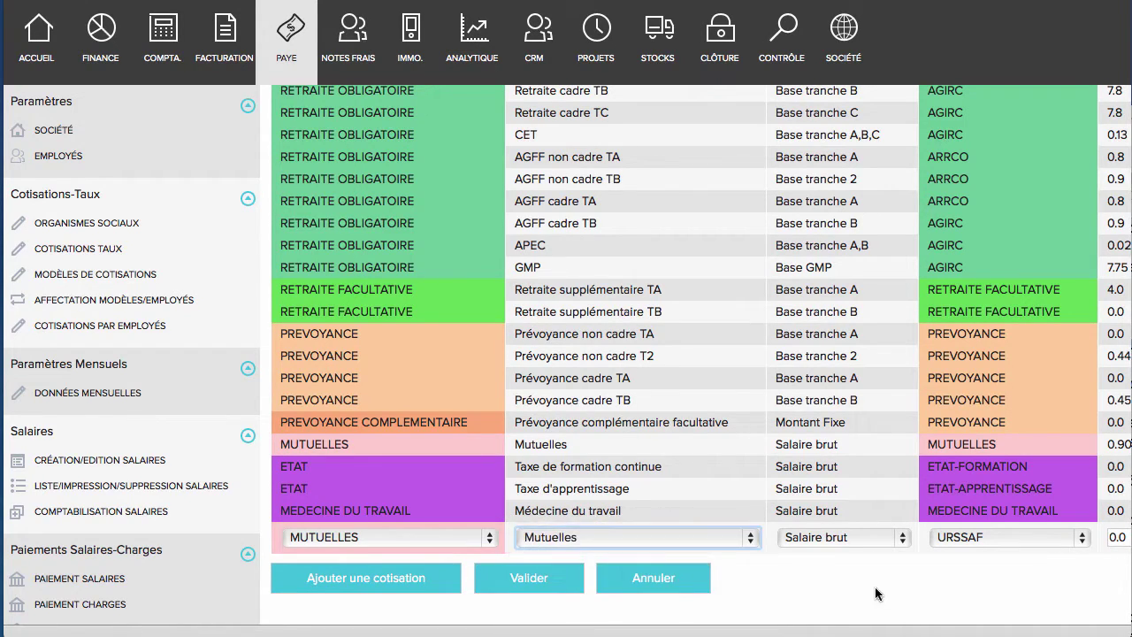
Set the new Mutuelles contribution's calculation base to Montant Fixe and its social organisation to MUTUELLES.
{"action": "left_click", "coordinate": [902, 537]}
{"action": "key", "text": "m"}
{"action": "key", "text": "Return"}
{"action": "left_click", "coordinate": [1078, 539]}
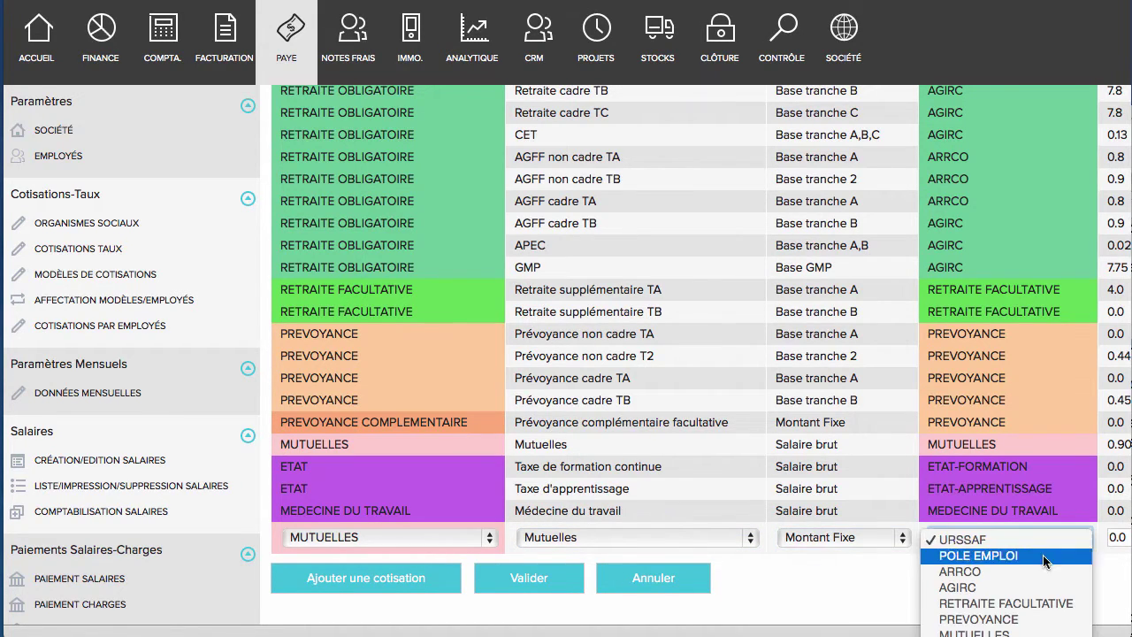
{"action": "key", "text": "Return"}
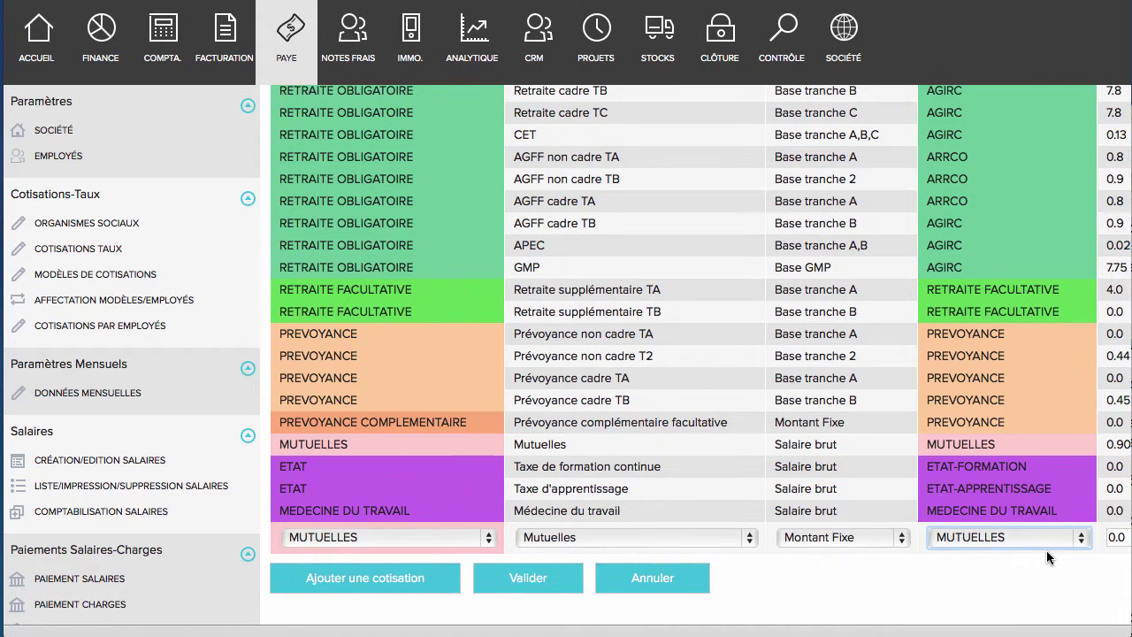
Set both the employee and employer rates of the new Mutuelles contribution to 20.
{"action": "scroll", "coordinate": [1035, 555], "scroll_direction": "right", "scroll_amount": 3}
{"action": "double_click", "coordinate": [1002, 542]}
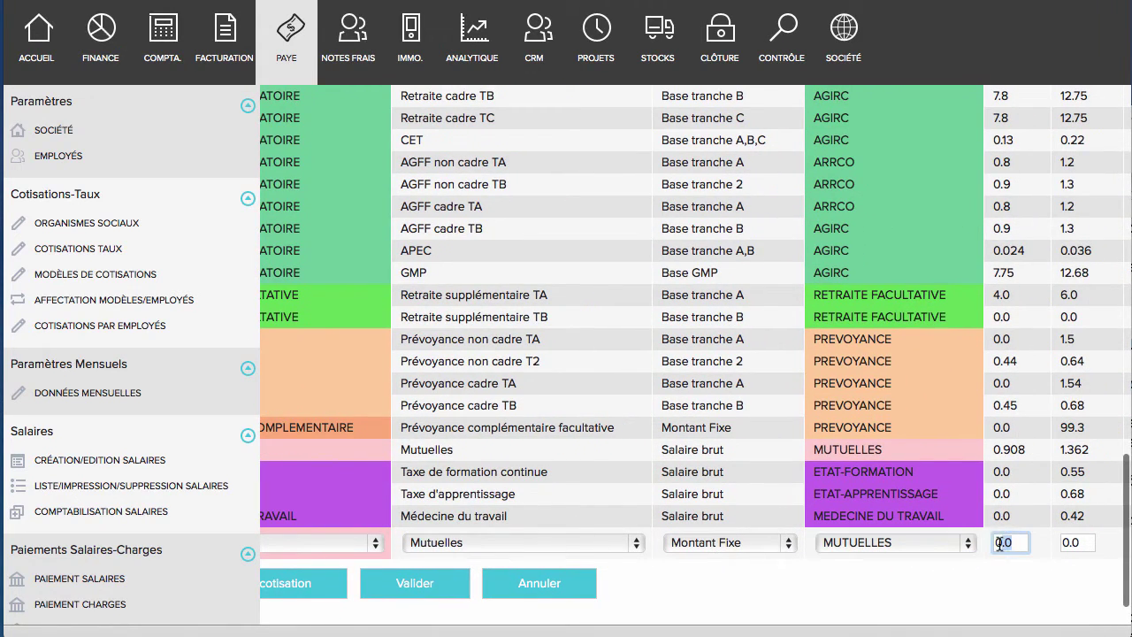
{"action": "key", "text": "BackSpace"}
{"action": "type", "text": "20"}
{"action": "key", "text": "Tab"}
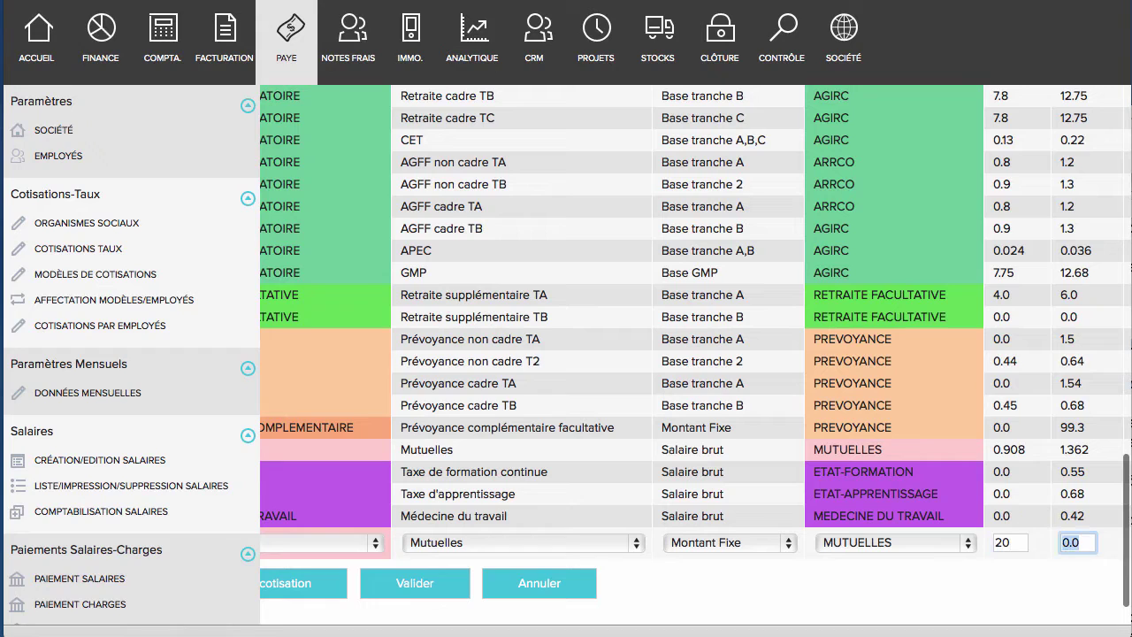
{"action": "type", "text": "20"}
Add a second custom contribution of type URSSAF with the label Accident du travail.
{"action": "left_click", "coordinate": [317, 585]}
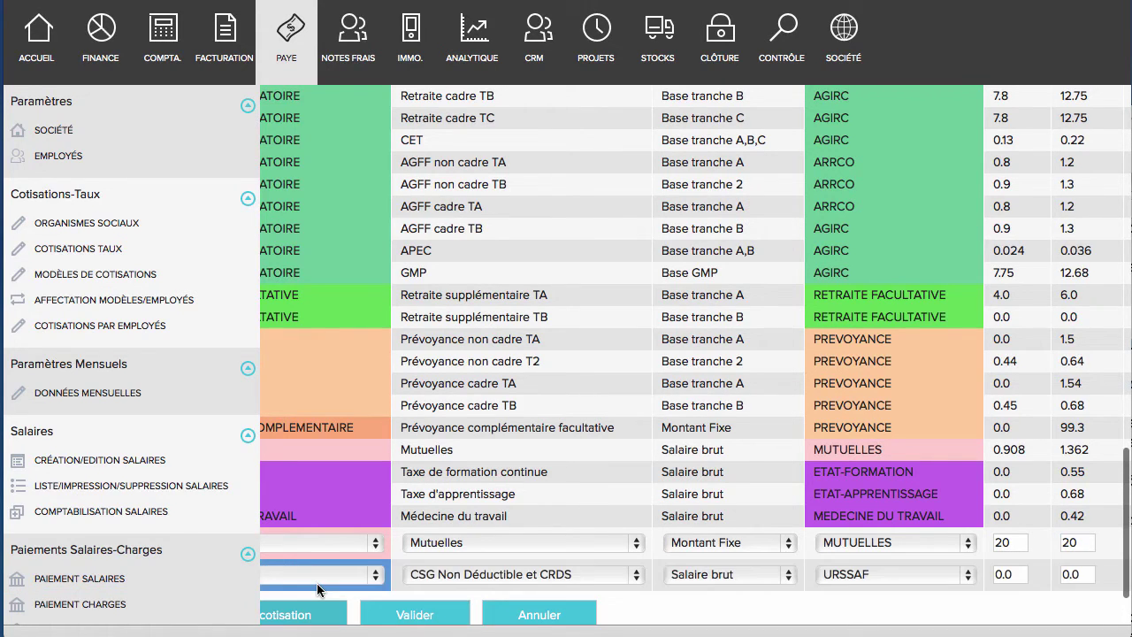
{"action": "left_click", "coordinate": [355, 574]}
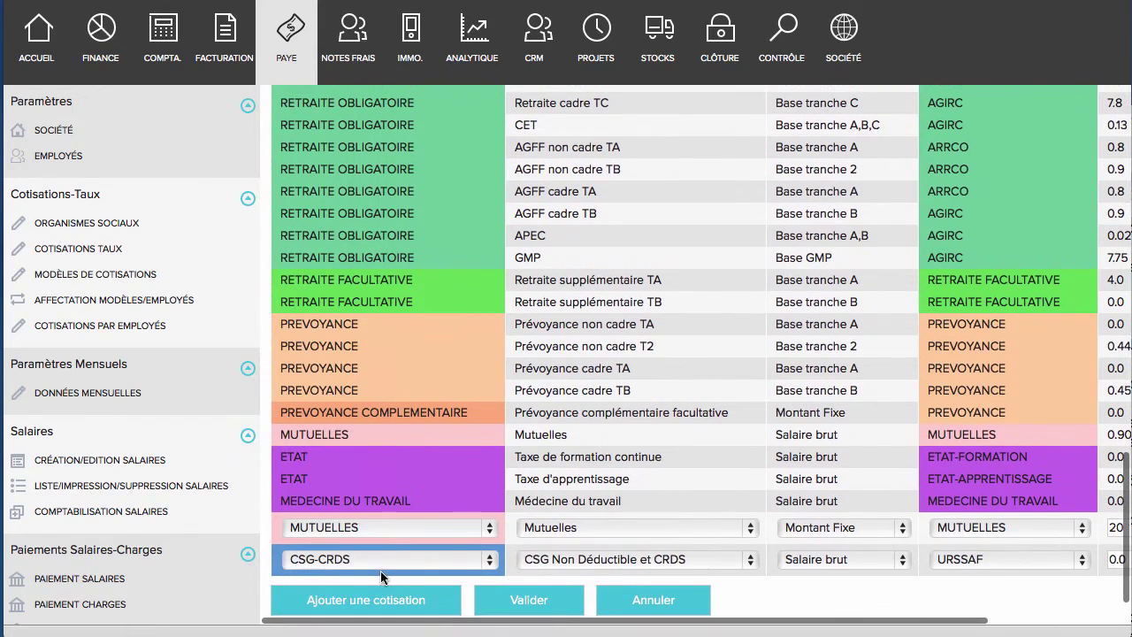
{"action": "left_click", "coordinate": [480, 568]}
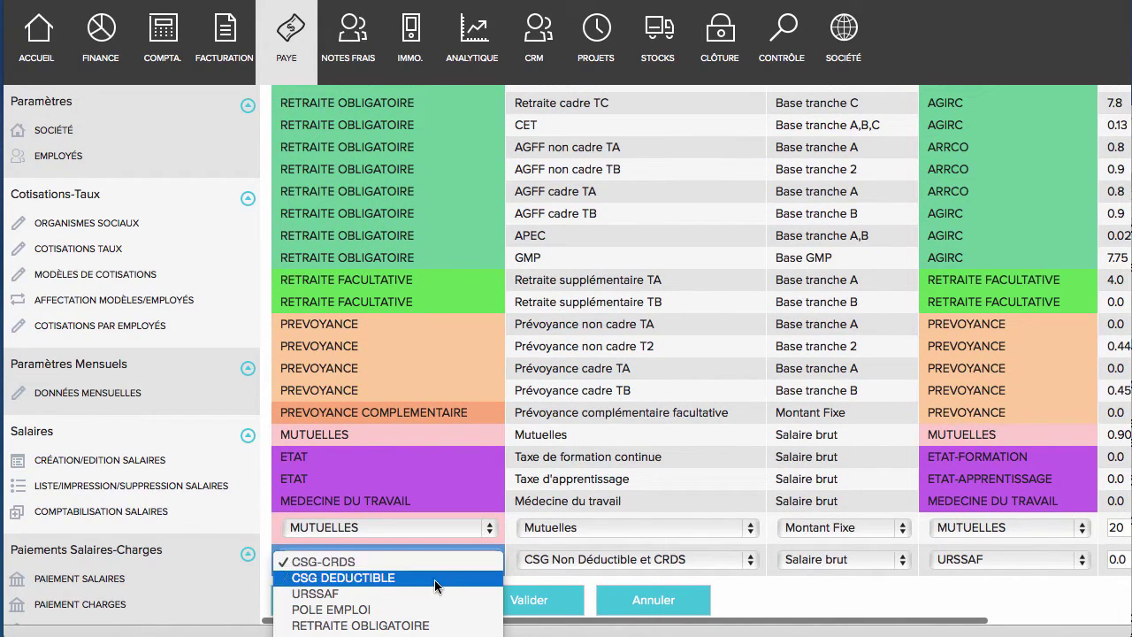
{"action": "left_click", "coordinate": [417, 594]}
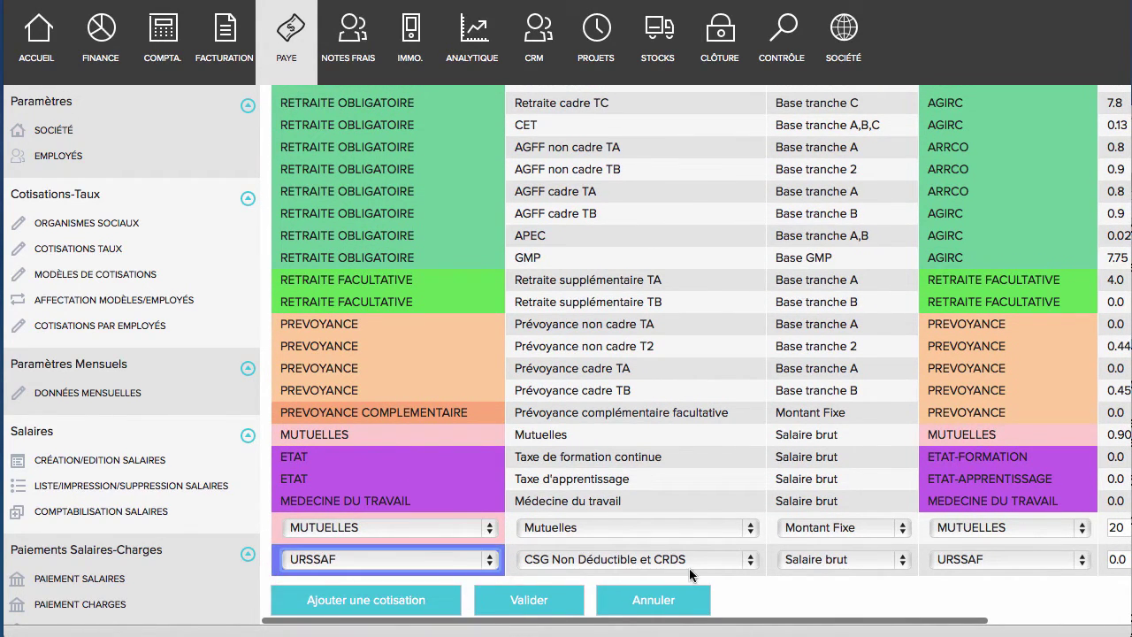
{"action": "left_click", "coordinate": [745, 560]}
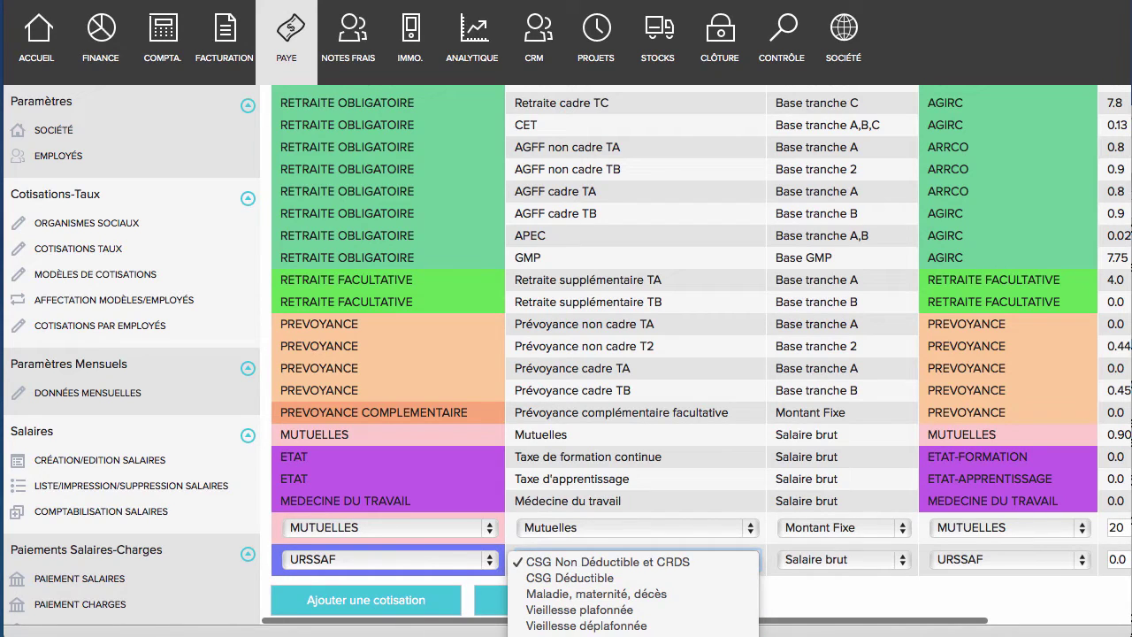
{"action": "scroll", "coordinate": [634, 575], "scroll_direction": "down", "scroll_amount": 2}
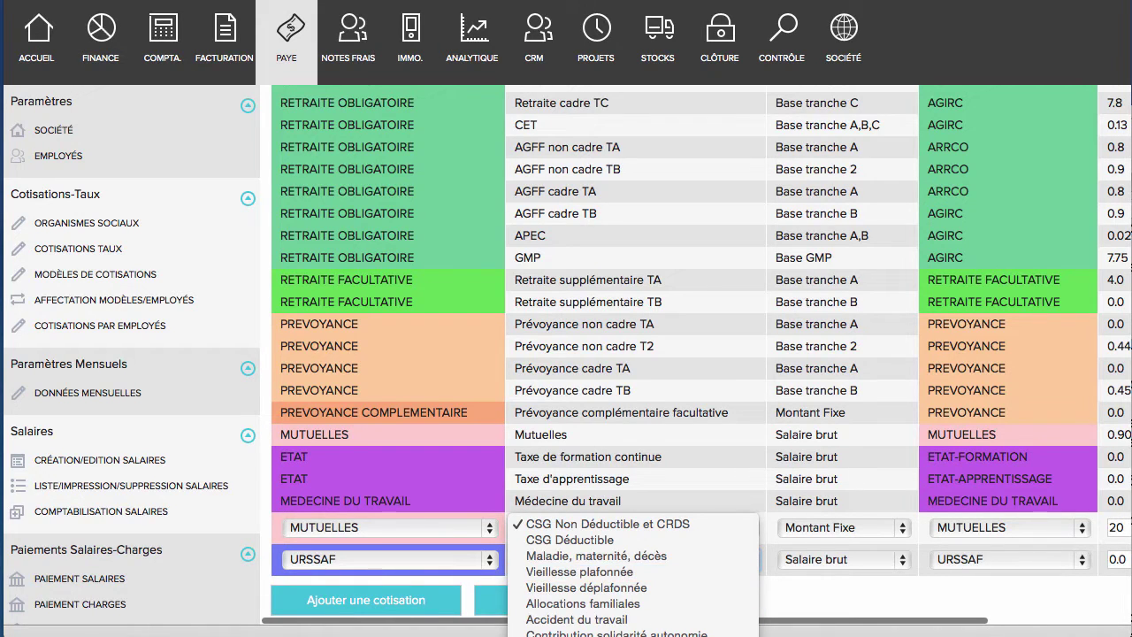
{"action": "left_click", "coordinate": [643, 619]}
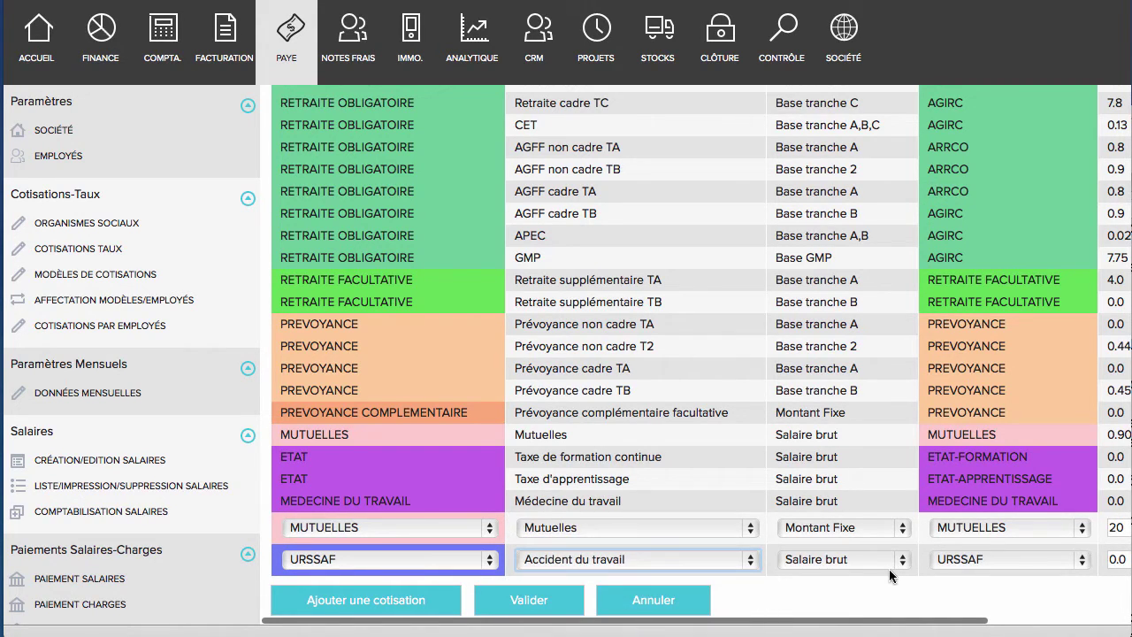
Set the employer rate of the new Accident du travail contribution to 1.2.
{"action": "right_click", "coordinate": [1079, 564]}
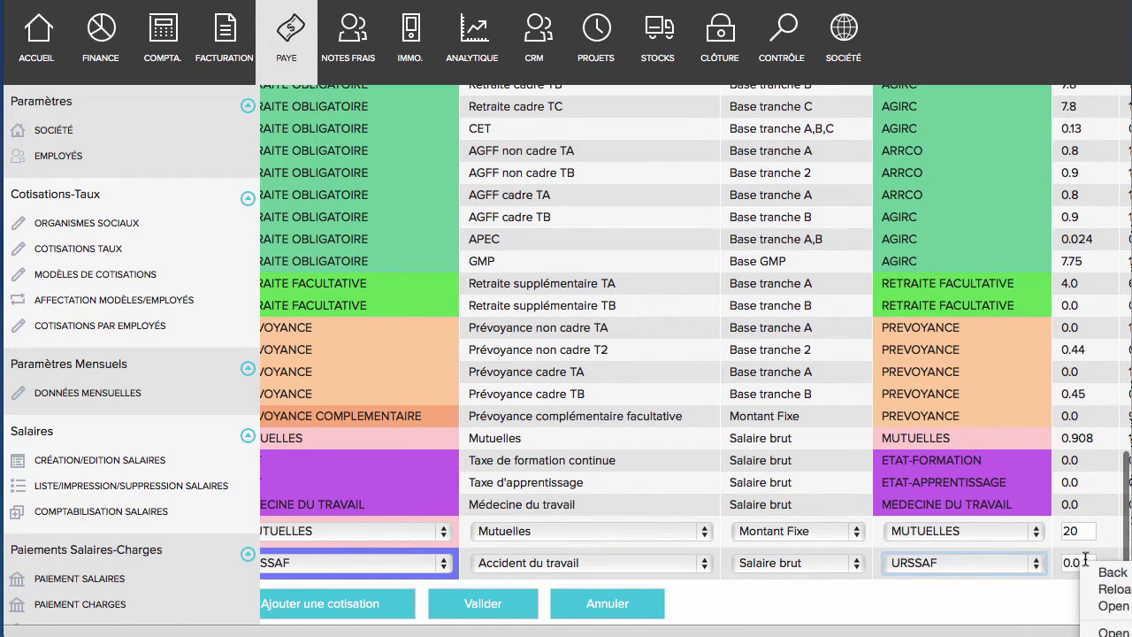
{"action": "left_click", "coordinate": [1043, 602]}
{"action": "scroll", "coordinate": [1125, 627], "scroll_direction": "down", "scroll_amount": 1}
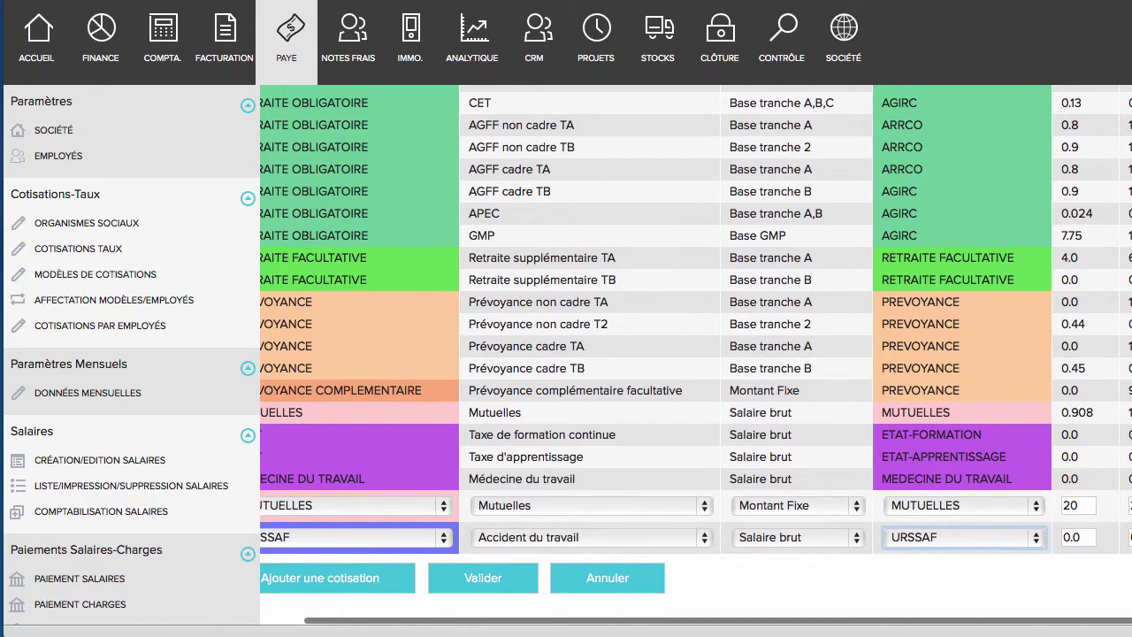
{"action": "scroll", "coordinate": [1080, 576], "scroll_direction": "right", "scroll_amount": 2}
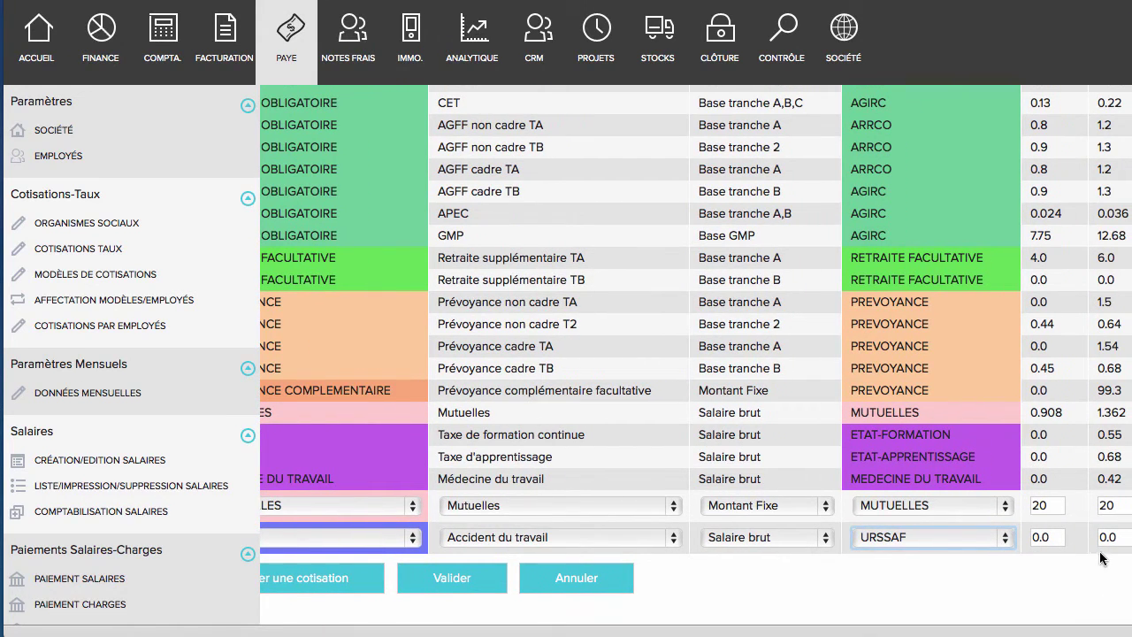
{"action": "double_click", "coordinate": [1118, 533]}
{"action": "type", "text": "1.2"}
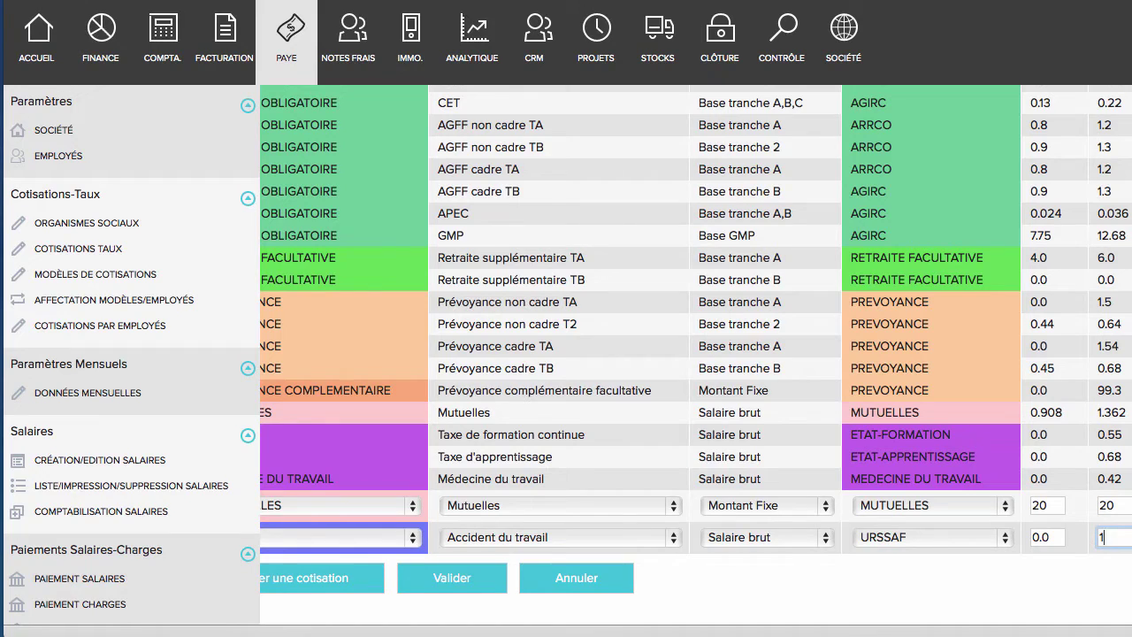
Save the custom Mutuelles and Accident du travail contributions, and reopen the contribution rates to check both entries.
{"action": "left_click", "coordinate": [462, 582]}
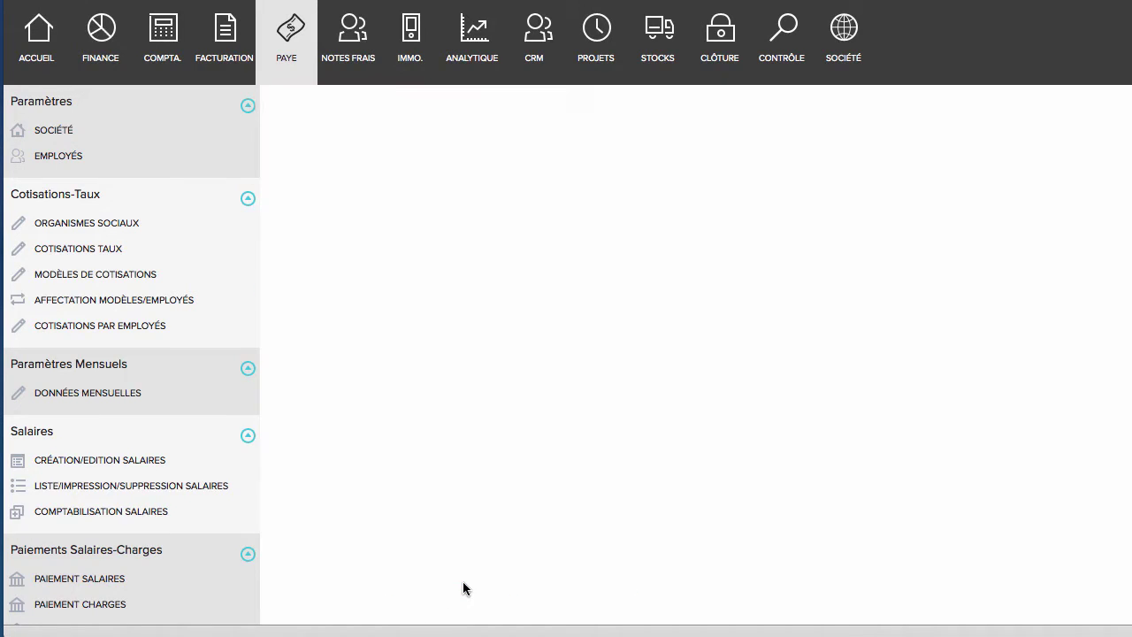
{"action": "left_click", "coordinate": [96, 251]}
{"action": "scroll", "coordinate": [630, 342], "scroll_direction": "down", "scroll_amount": 20}
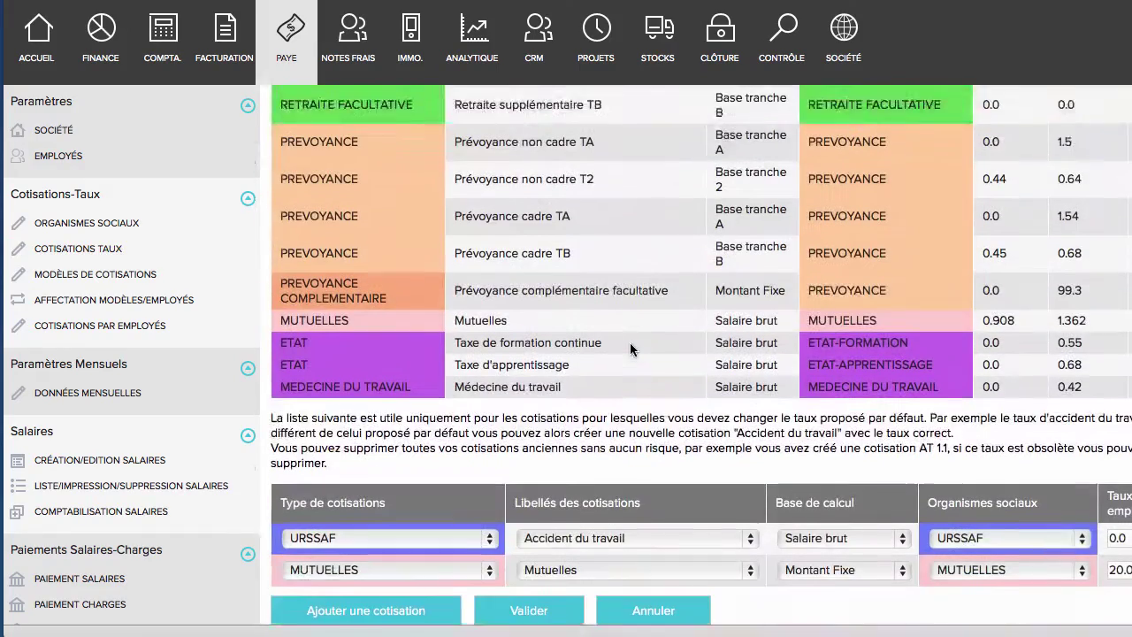
{"action": "scroll", "coordinate": [950, 538], "scroll_direction": "right", "scroll_amount": 3}
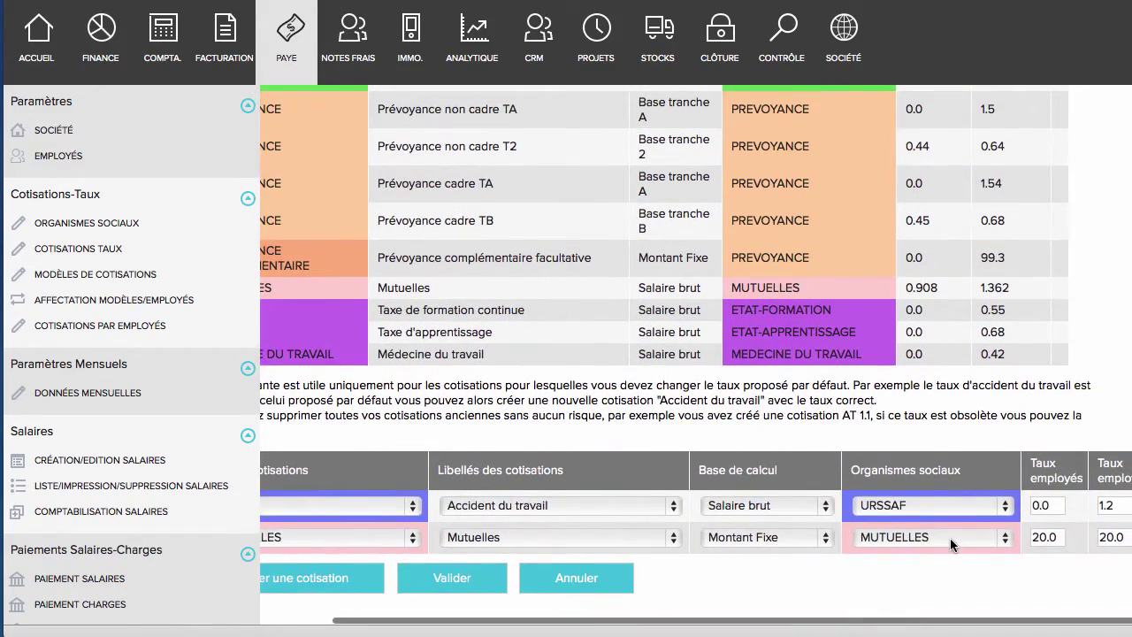
{"action": "scroll", "coordinate": [950, 538], "scroll_direction": "left", "scroll_amount": 3}
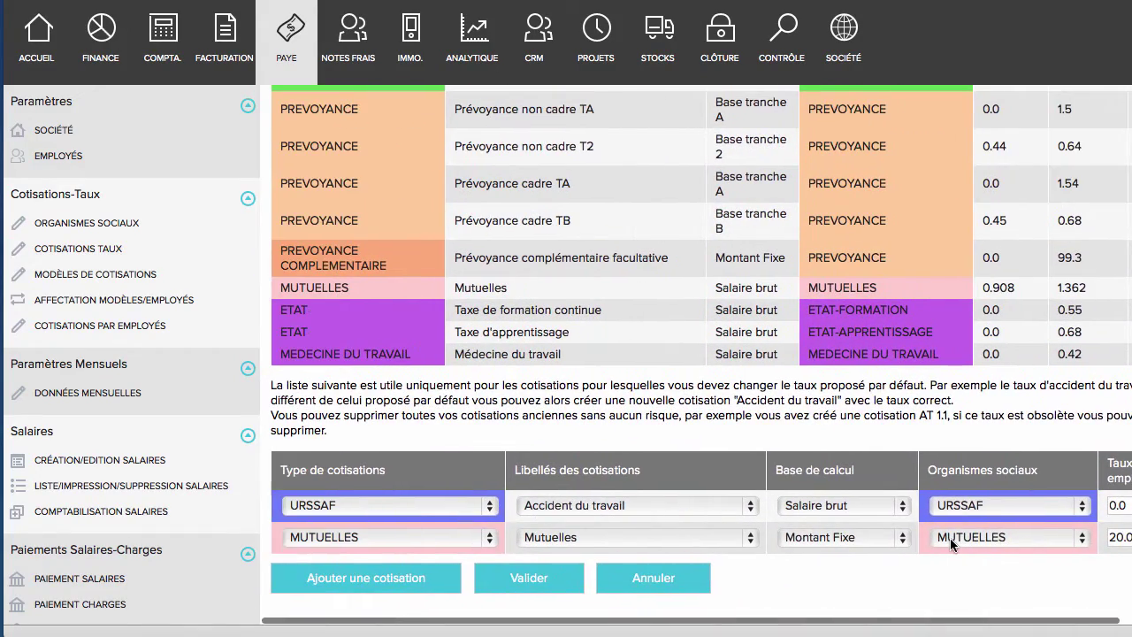
Copy the default Cadre contribution model, rename the copy Cadre COPY EXemple and save it.
{"action": "left_click", "coordinate": [116, 277]}
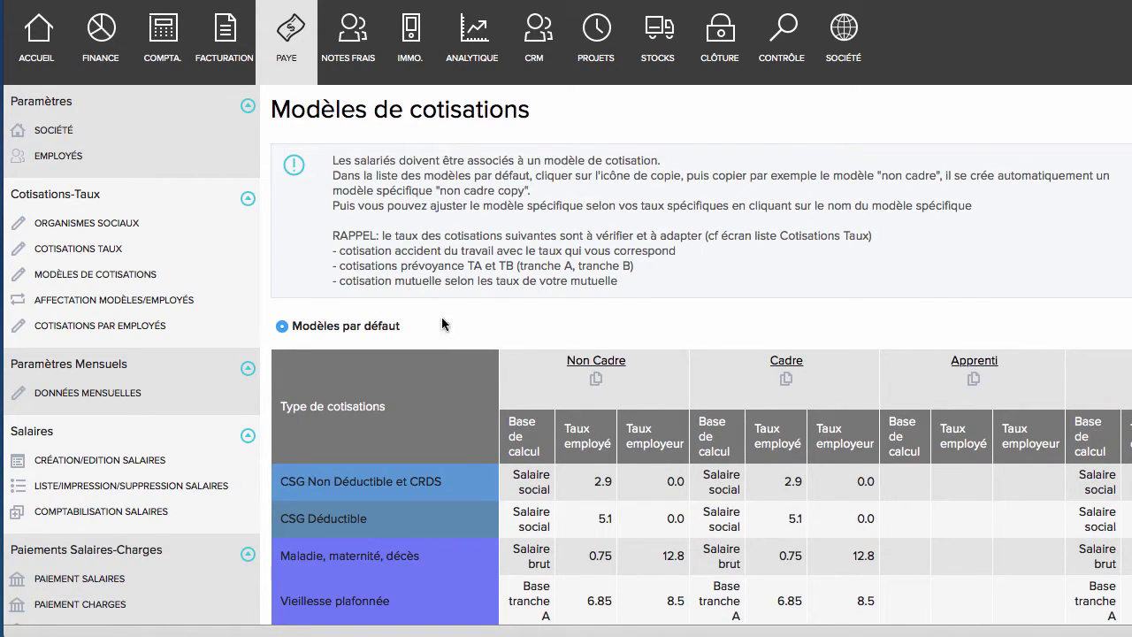
{"action": "left_click", "coordinate": [788, 383]}
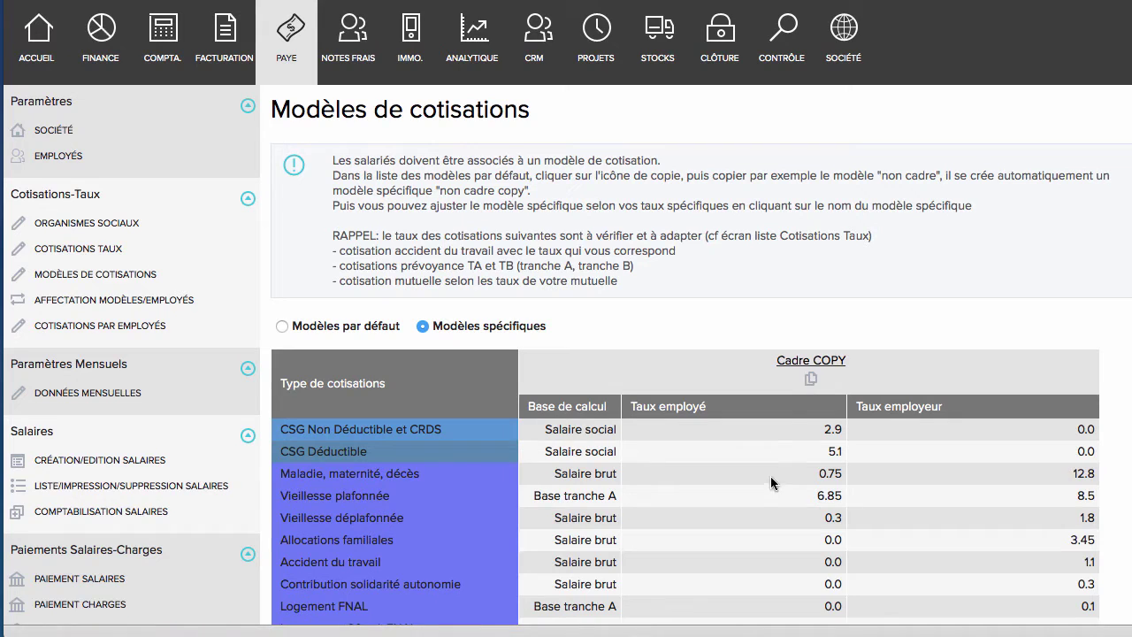
{"action": "left_click", "coordinate": [811, 363]}
{"action": "left_click", "coordinate": [697, 149]}
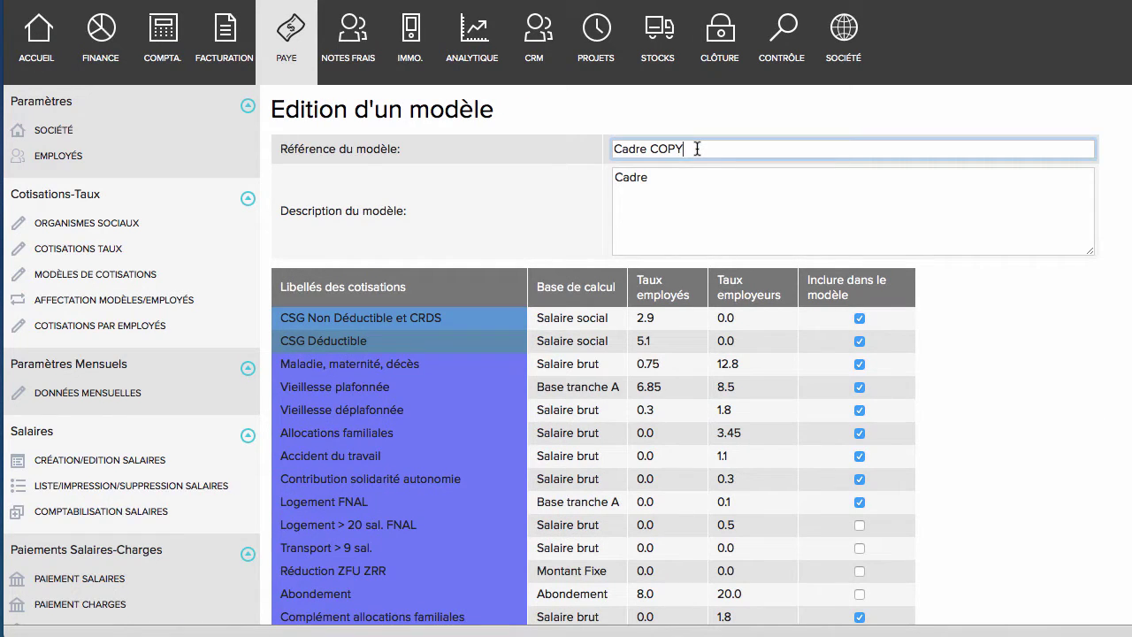
{"action": "type", "text": "EXemple"}
{"action": "scroll", "coordinate": [486, 229], "scroll_direction": "down", "scroll_amount": 10}
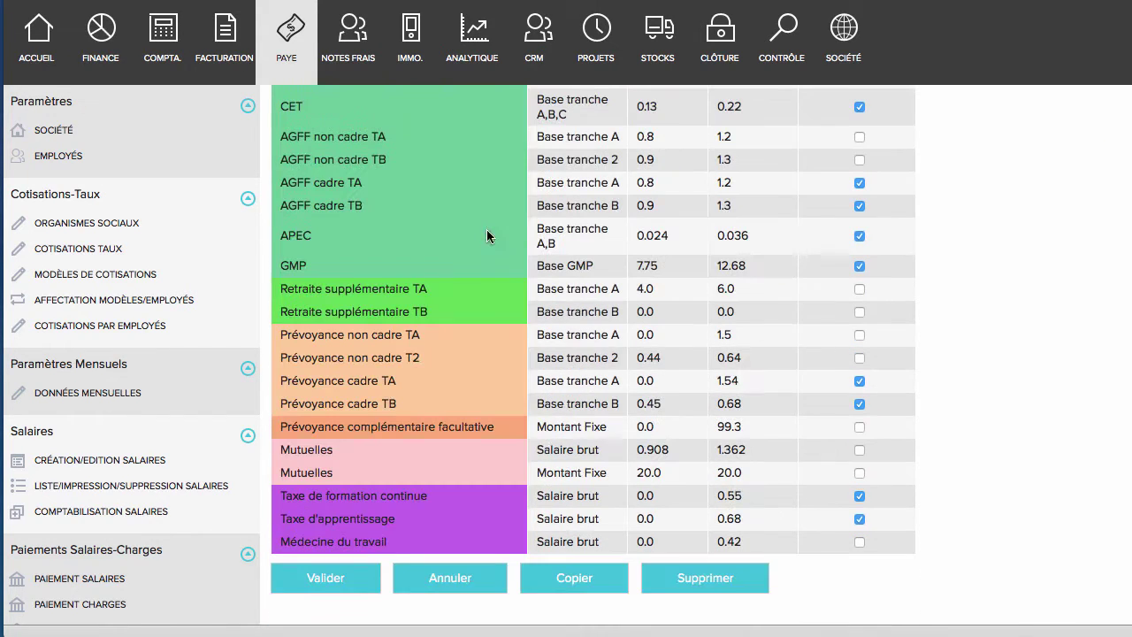
{"action": "left_click", "coordinate": [343, 580]}
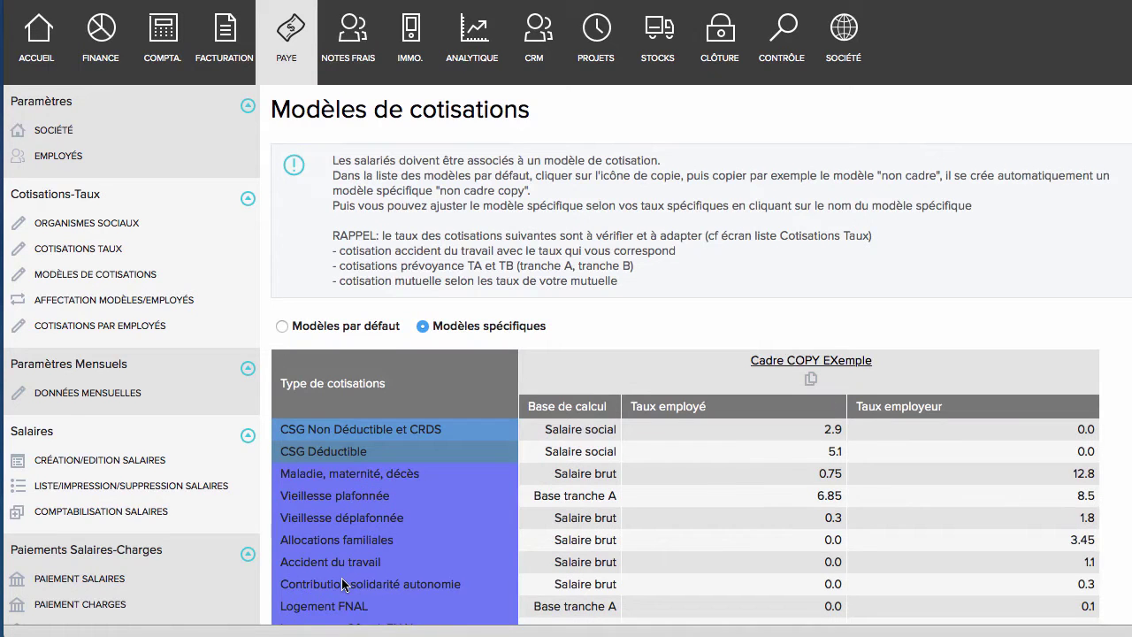
In the Cadre COPY EXemple model, replace the 1.1 Accident du travail contribution with the 1.2 one, include the Montant Fixe Mutuelles and save.
{"action": "left_click", "coordinate": [811, 361]}
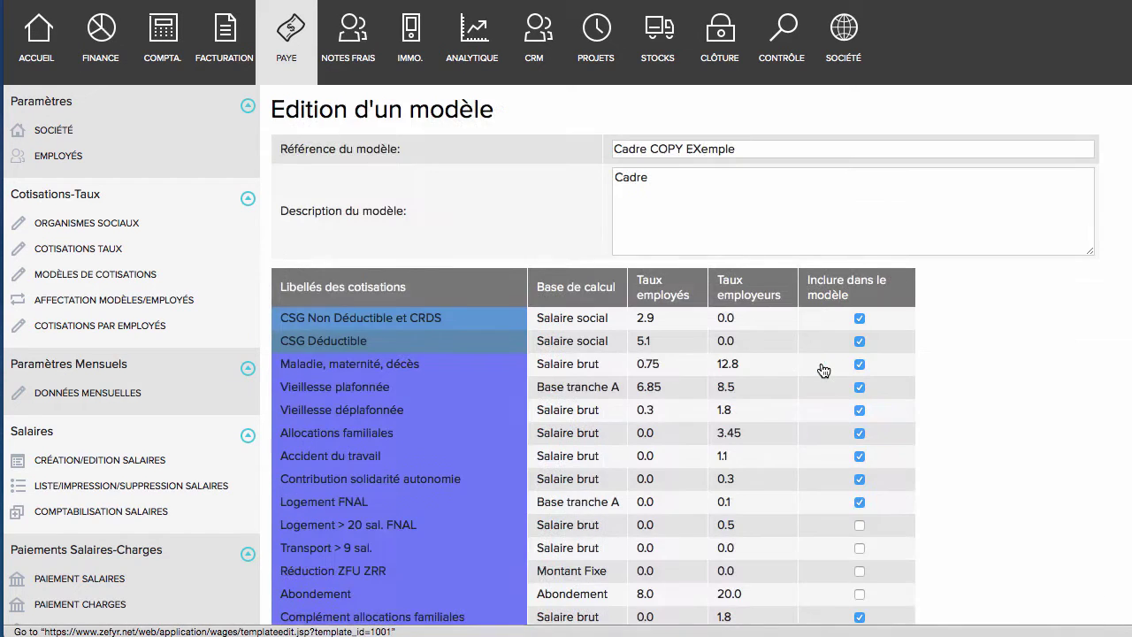
{"action": "scroll", "coordinate": [823, 370], "scroll_direction": "down", "scroll_amount": 4}
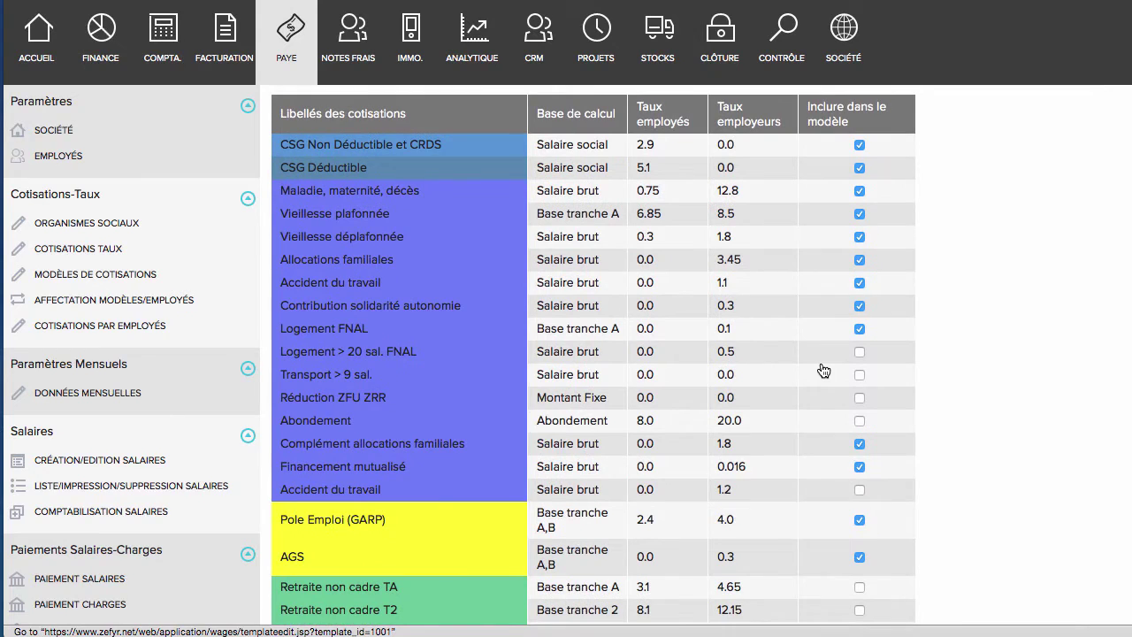
{"action": "scroll", "coordinate": [823, 370], "scroll_direction": "down", "scroll_amount": 2}
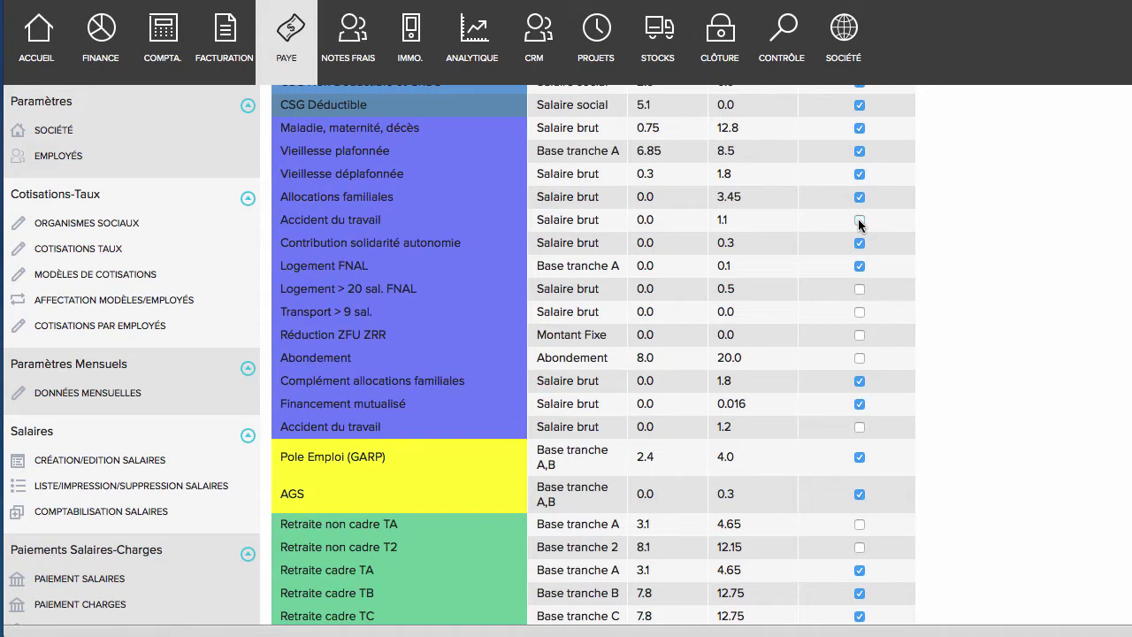
{"action": "left_click", "coordinate": [858, 428]}
{"action": "scroll", "coordinate": [859, 432], "scroll_direction": "down", "scroll_amount": 10}
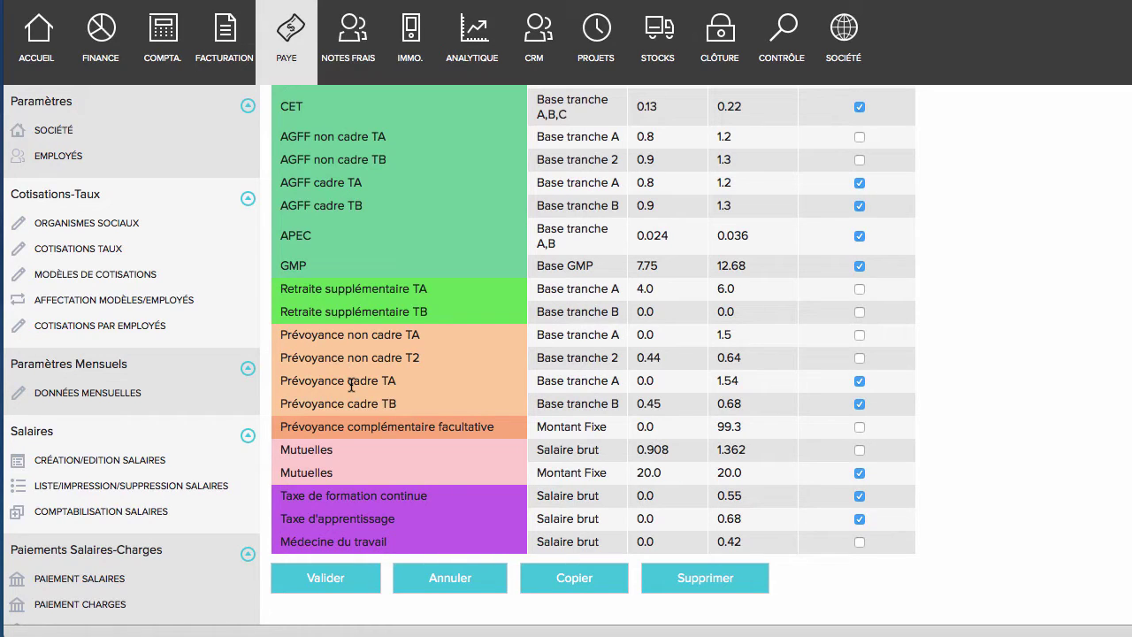
{"action": "left_click", "coordinate": [331, 579]}
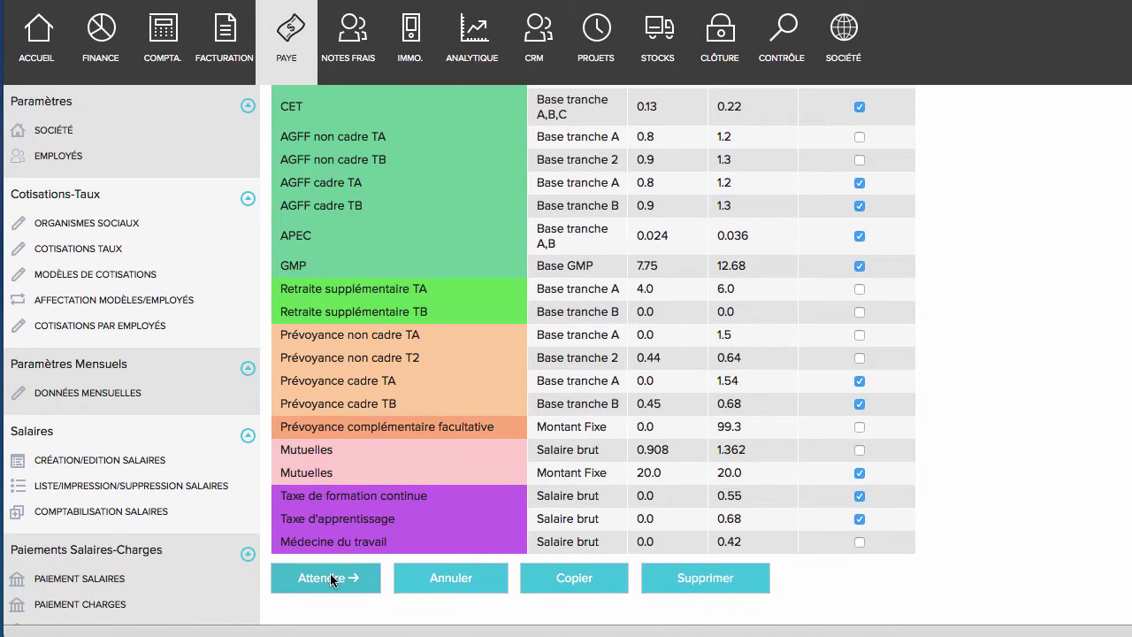
Review the employee and employer rates in the Cadre COPY EXemple model, including Accident du travail and Mutuelles.
{"action": "scroll", "coordinate": [576, 468], "scroll_direction": "down", "scroll_amount": 5}
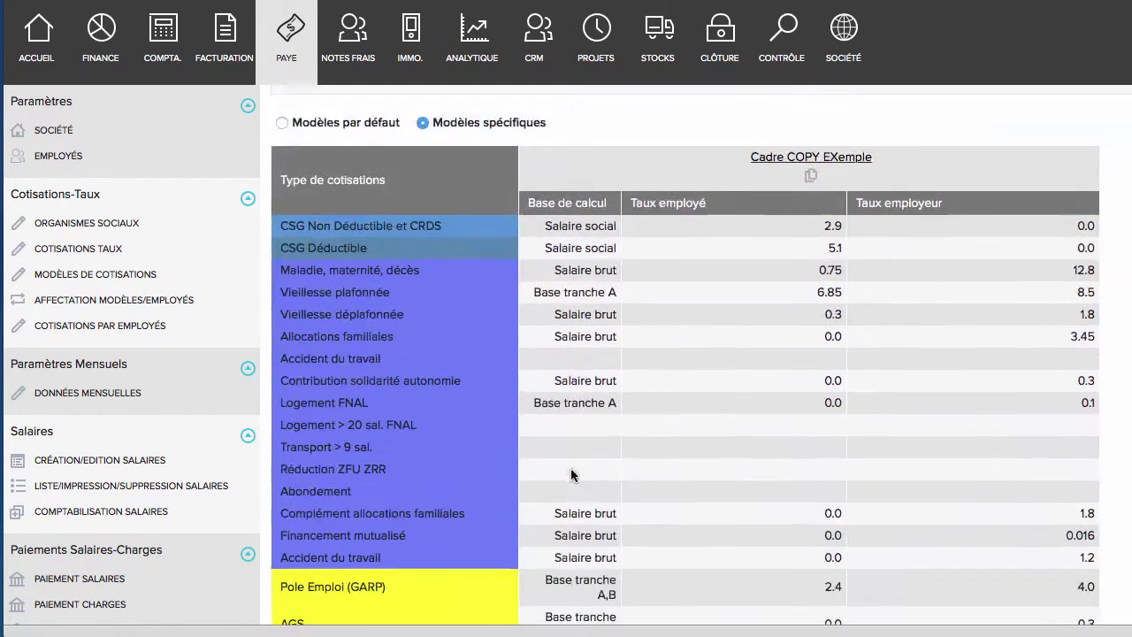
{"action": "scroll", "coordinate": [817, 255], "scroll_direction": "up", "scroll_amount": 2}
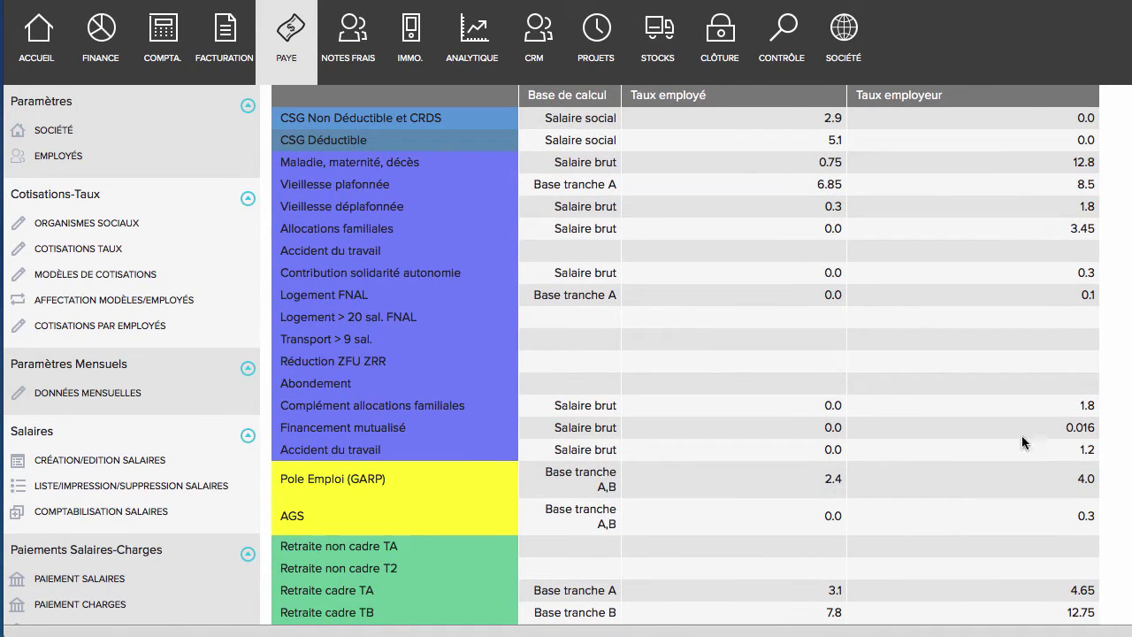
{"action": "scroll", "coordinate": [1055, 455], "scroll_direction": "down", "scroll_amount": 6}
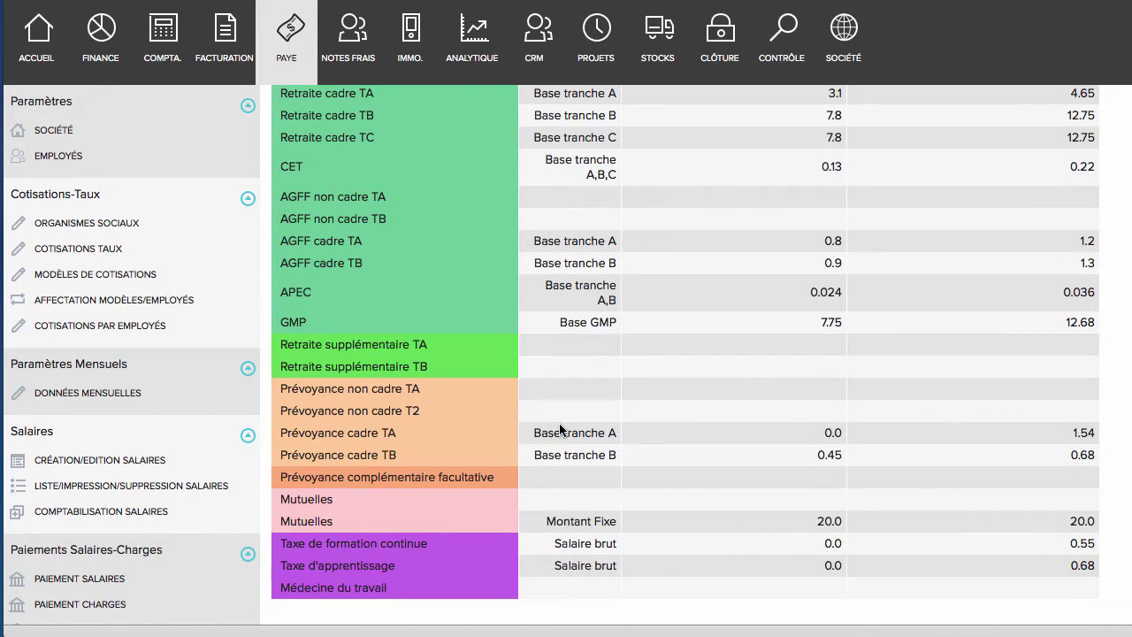
Assign the Cadre COPY EXemple model to the employee with Cadre status and save the assignment.
{"action": "left_click", "coordinate": [113, 305]}
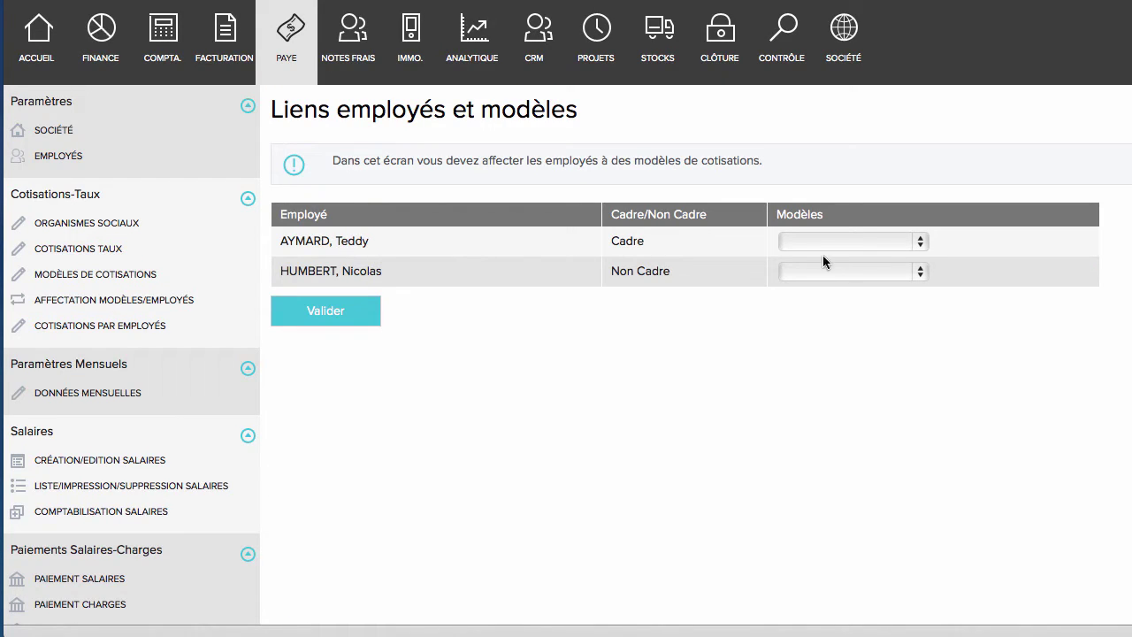
{"action": "left_click", "coordinate": [920, 238]}
{"action": "left_click", "coordinate": [881, 259]}
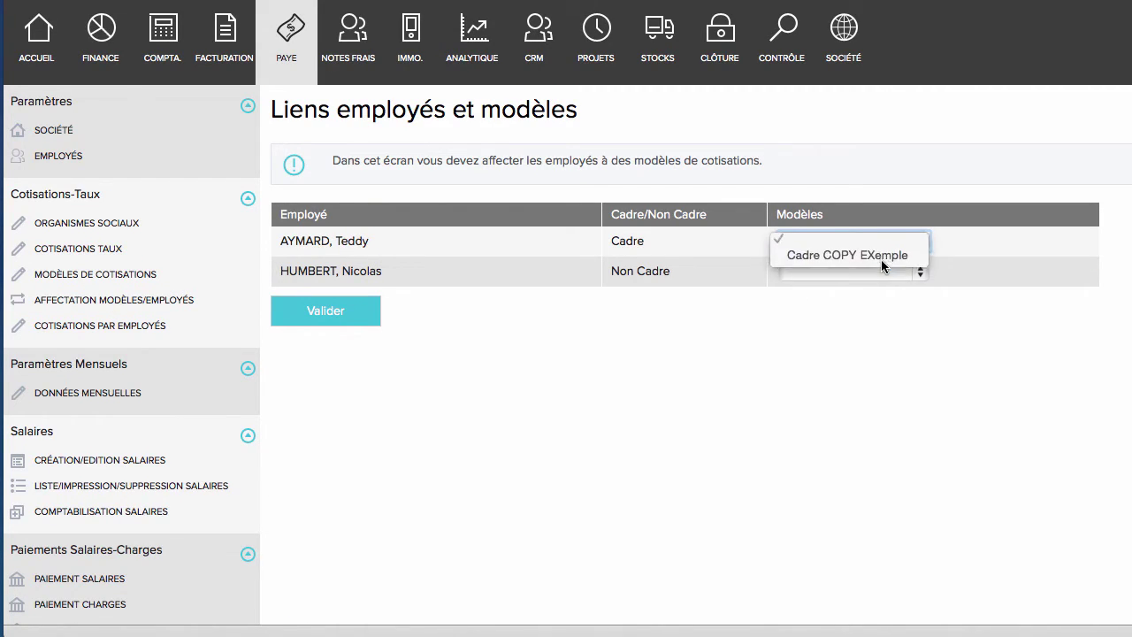
{"action": "left_click", "coordinate": [331, 310]}
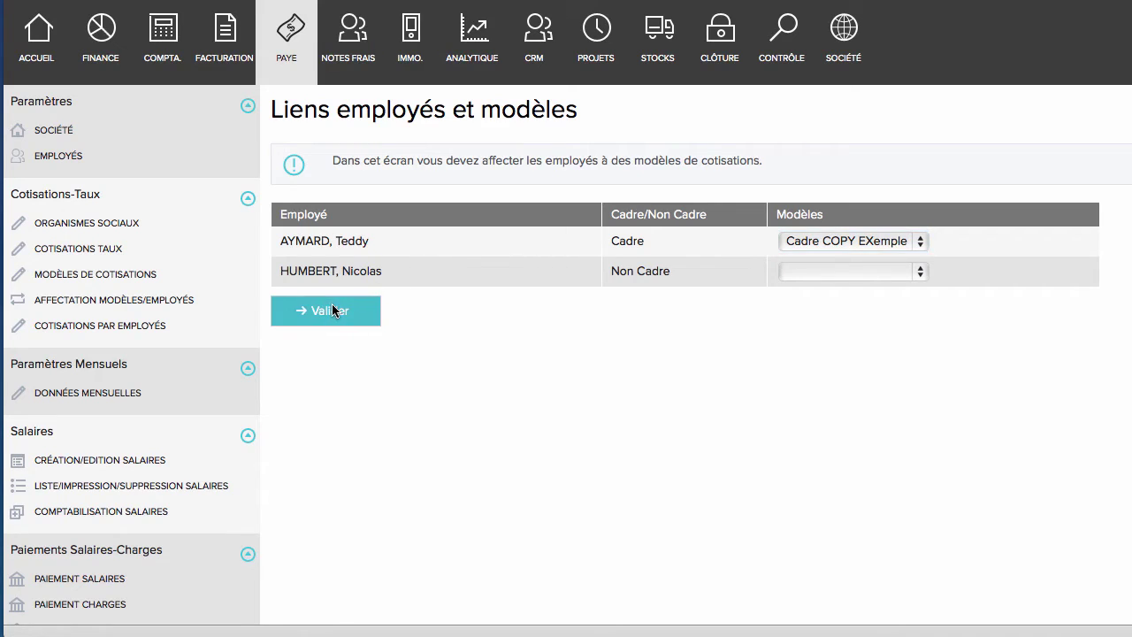
Check the contributions by employee for the Cadre employee, from the CSG rows down to Médecine du travail.
{"action": "left_click", "coordinate": [114, 327]}
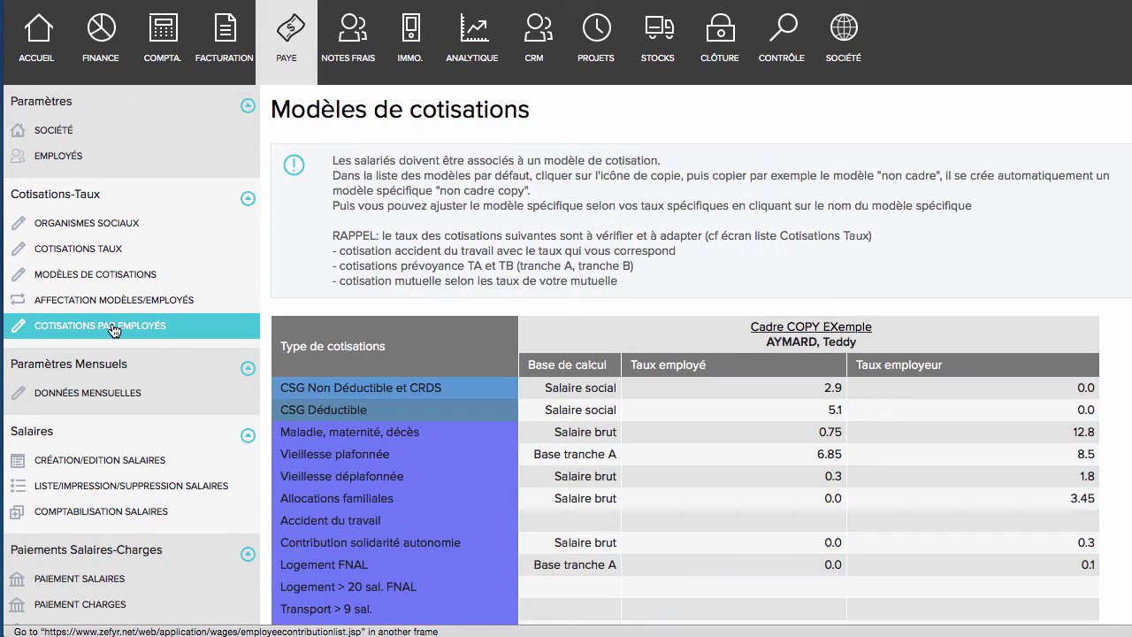
{"action": "scroll", "coordinate": [641, 364], "scroll_direction": "down", "scroll_amount": 5}
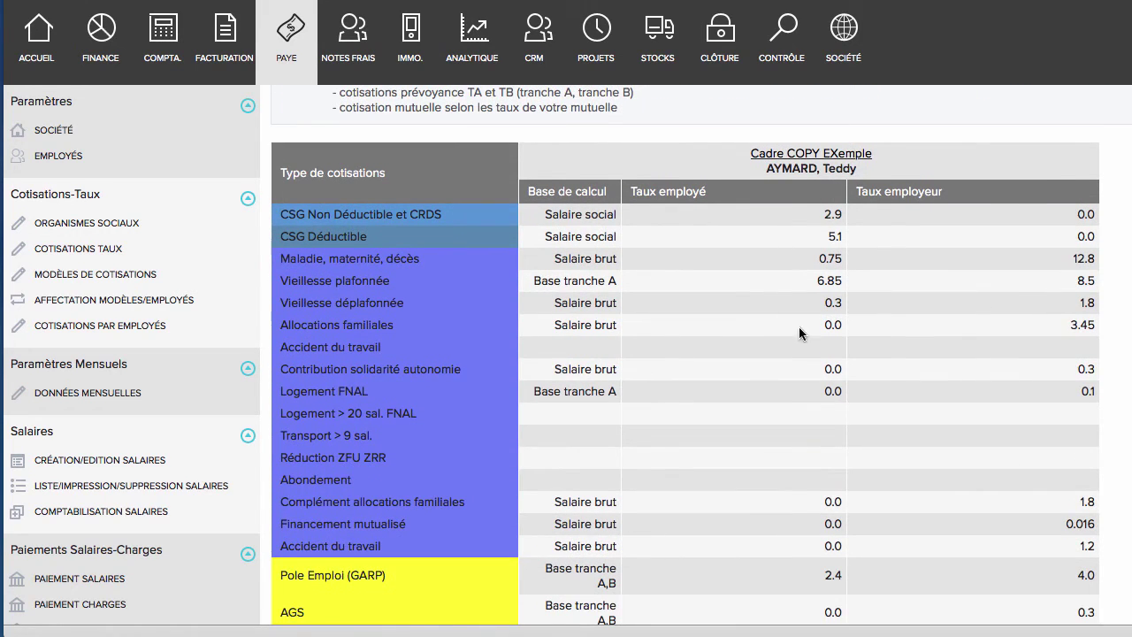
{"action": "scroll", "coordinate": [796, 345], "scroll_direction": "down", "scroll_amount": 6}
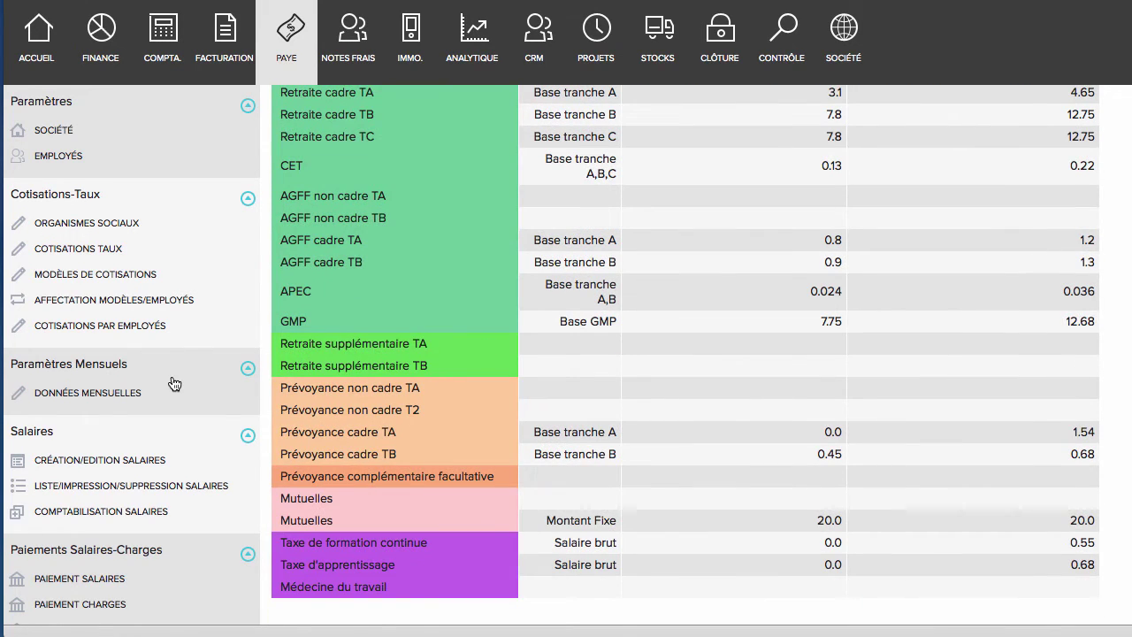
Start a new monthly payroll data entry for the Cadre employee for Janvier 2015.
{"action": "left_click", "coordinate": [92, 394]}
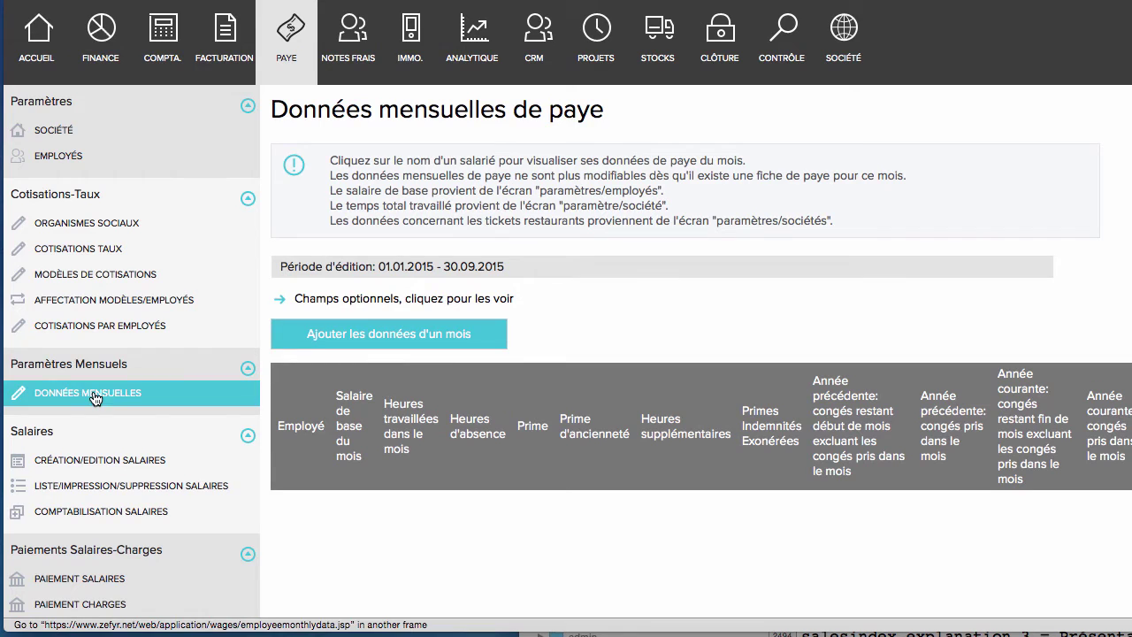
{"action": "left_click", "coordinate": [356, 334]}
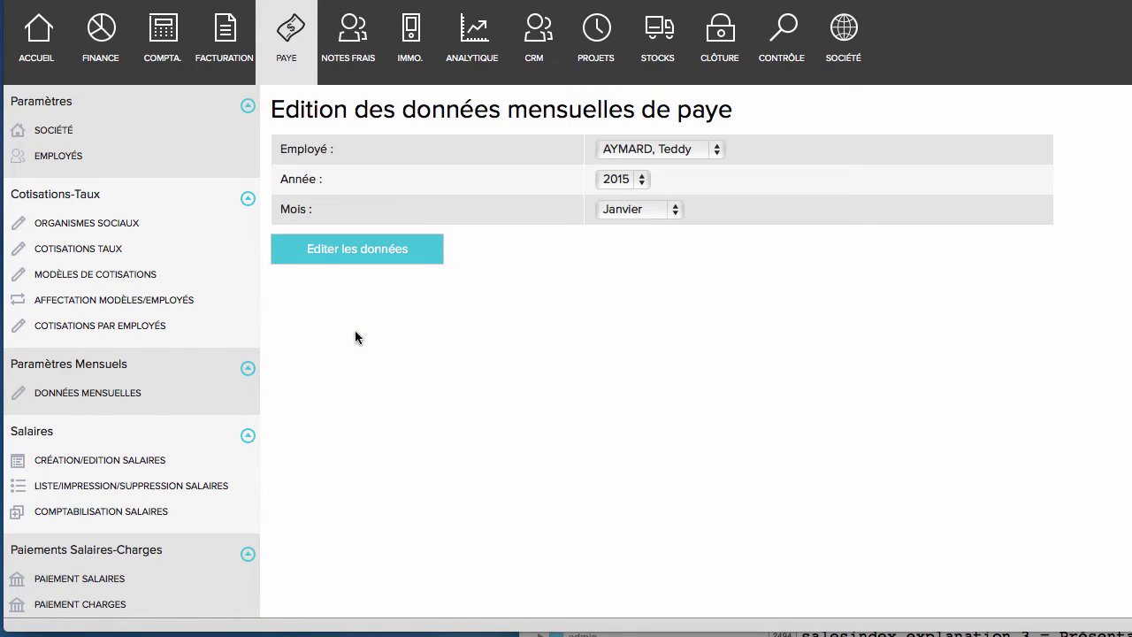
{"action": "left_click", "coordinate": [390, 243]}
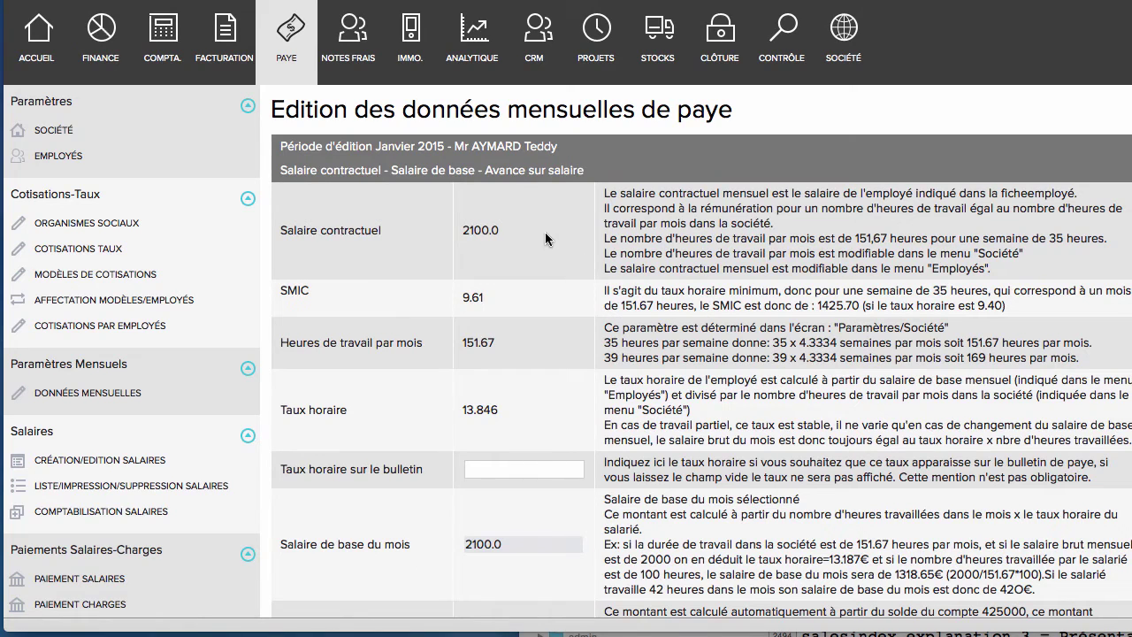
Review the base salary, bonus, hours worked, absence and overtime sections of the employee's Janvier 2015 monthly payroll form.
{"action": "scroll", "coordinate": [547, 241], "scroll_direction": "down", "scroll_amount": 2}
{"action": "scroll", "coordinate": [546, 238], "scroll_direction": "down", "scroll_amount": 1}
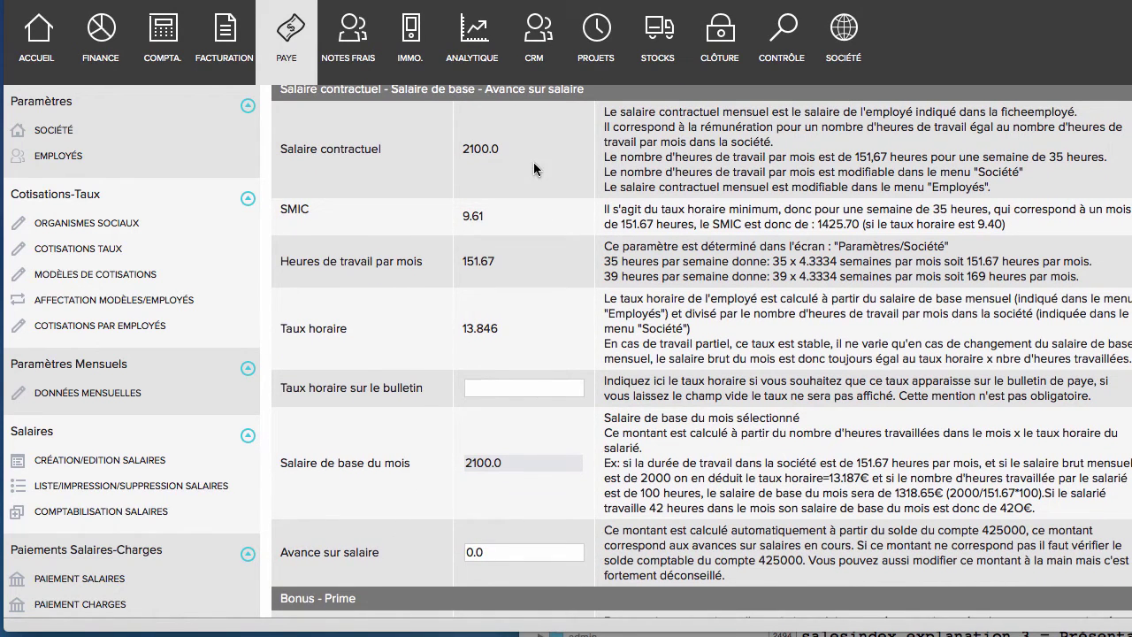
{"action": "scroll", "coordinate": [551, 334], "scroll_direction": "down", "scroll_amount": 15}
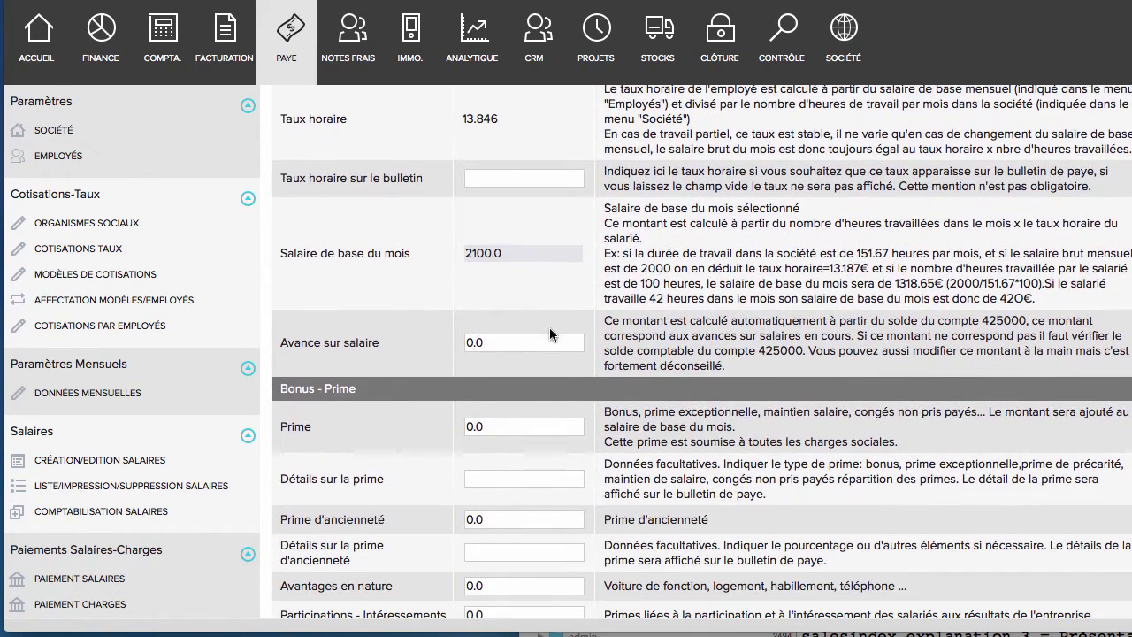
{"action": "scroll", "coordinate": [549, 334], "scroll_direction": "down", "scroll_amount": 1}
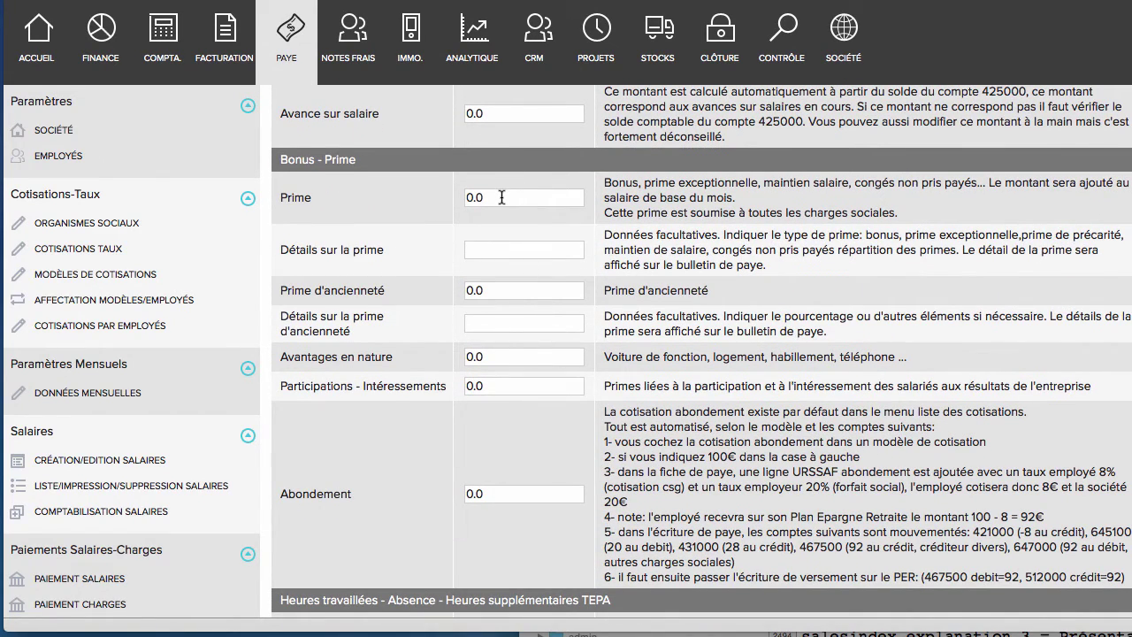
{"action": "scroll", "coordinate": [502, 292], "scroll_direction": "down", "scroll_amount": 4}
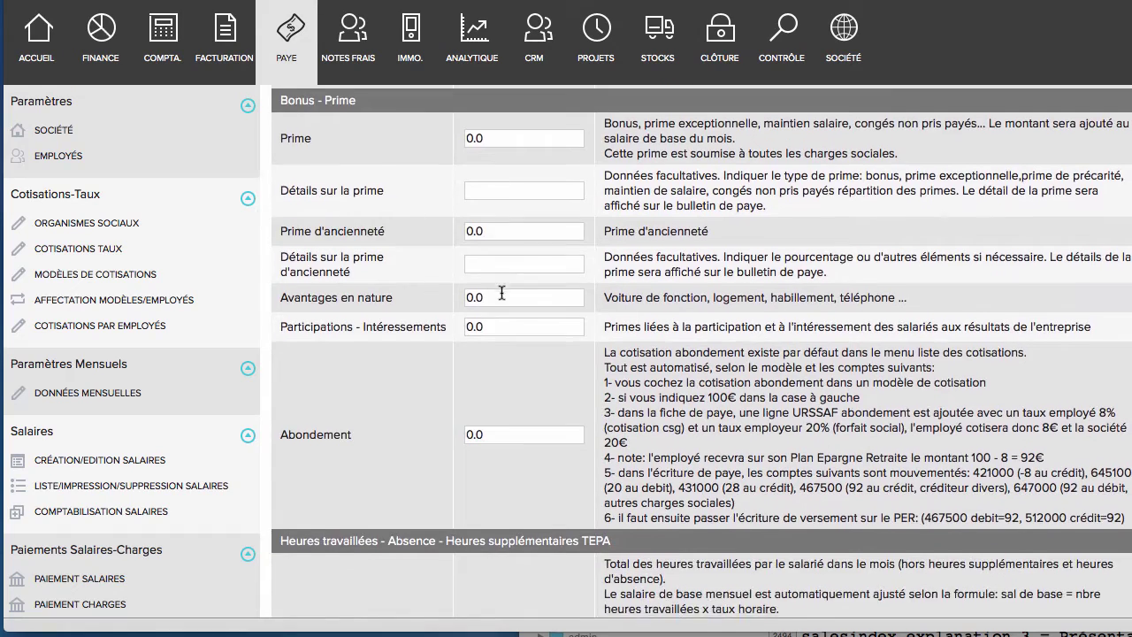
{"action": "scroll", "coordinate": [502, 293], "scroll_direction": "down", "scroll_amount": 7}
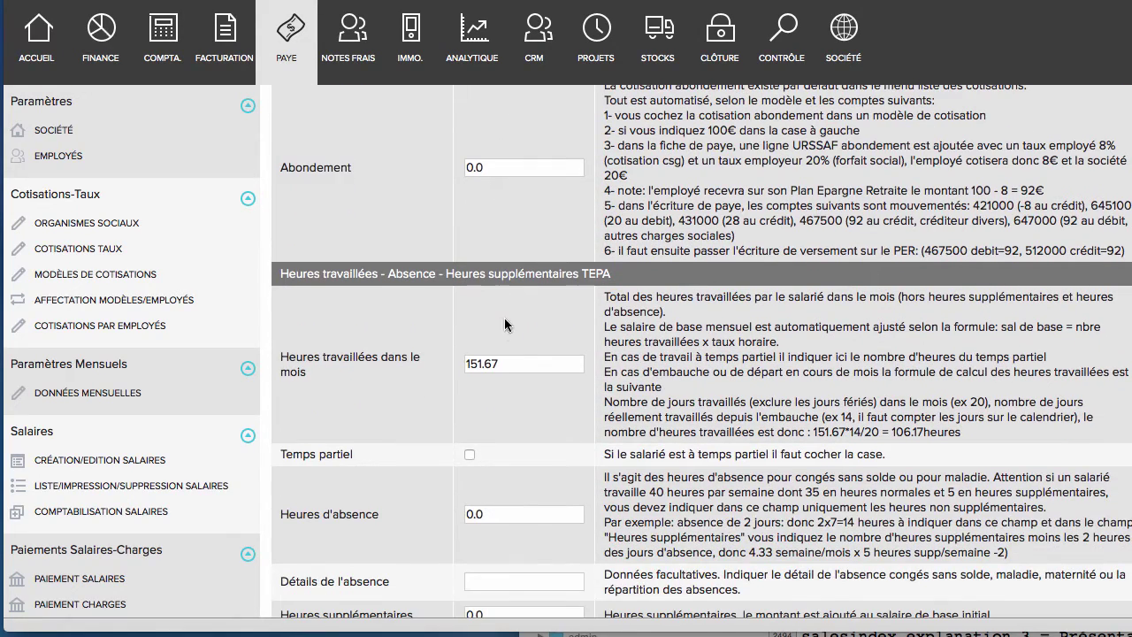
{"action": "scroll", "coordinate": [516, 358], "scroll_direction": "down", "scroll_amount": 5}
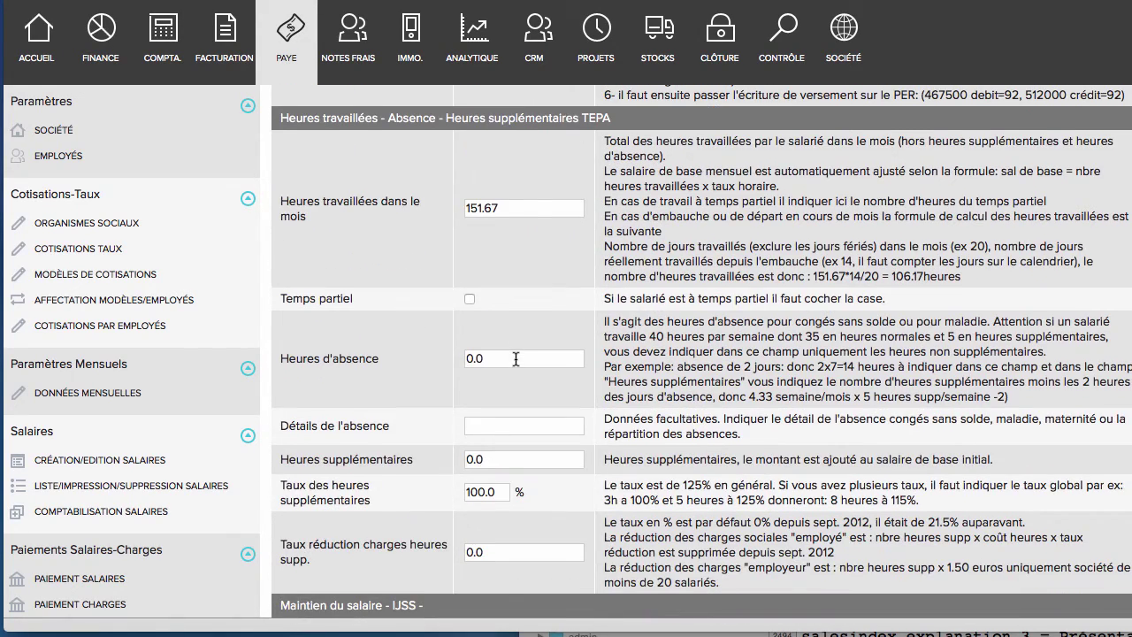
Review the Maintien du salaire - IJSS, Réduction Fillon and Cas spécifiques sections of the monthly payroll form.
{"action": "scroll", "coordinate": [516, 358], "scroll_direction": "down", "scroll_amount": 10}
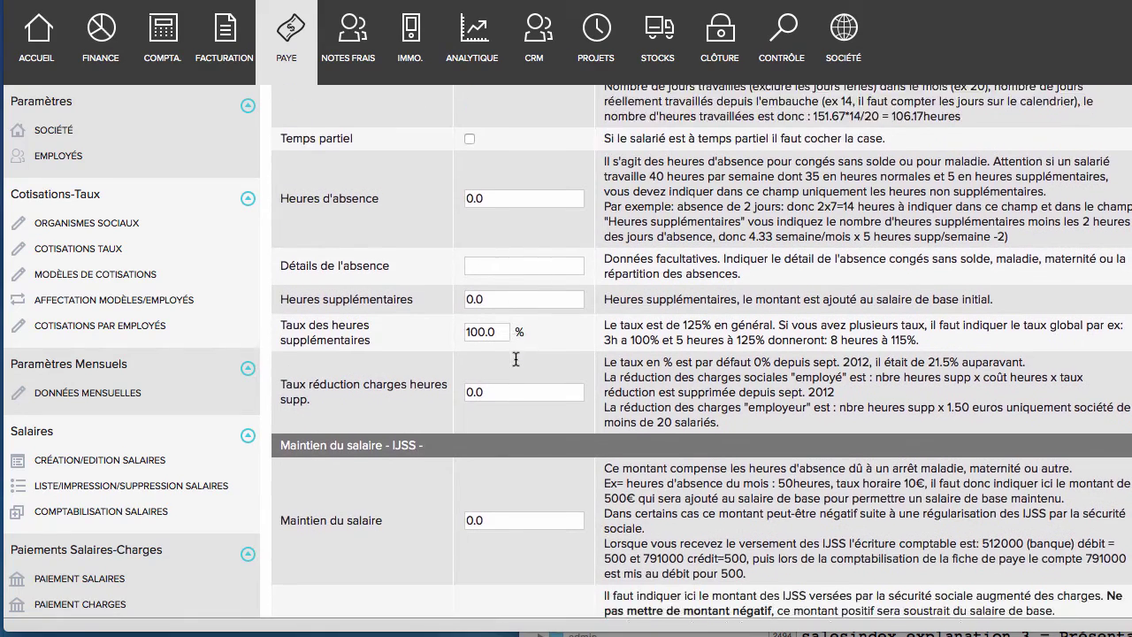
{"action": "scroll", "coordinate": [516, 359], "scroll_direction": "down", "scroll_amount": 9}
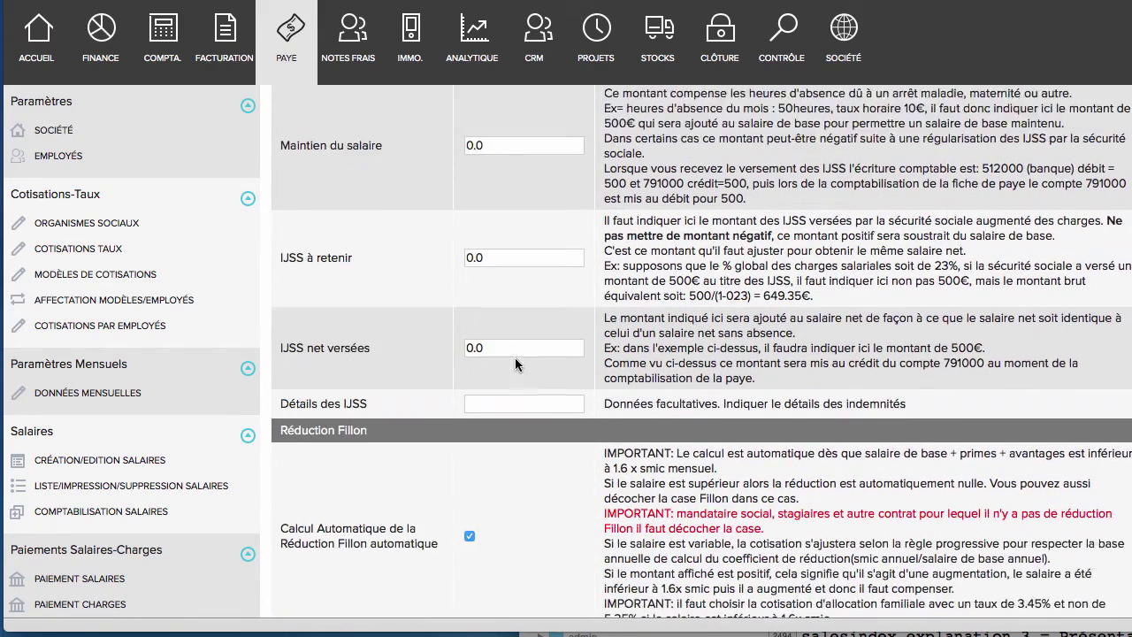
{"action": "scroll", "coordinate": [515, 357], "scroll_direction": "down", "scroll_amount": 3}
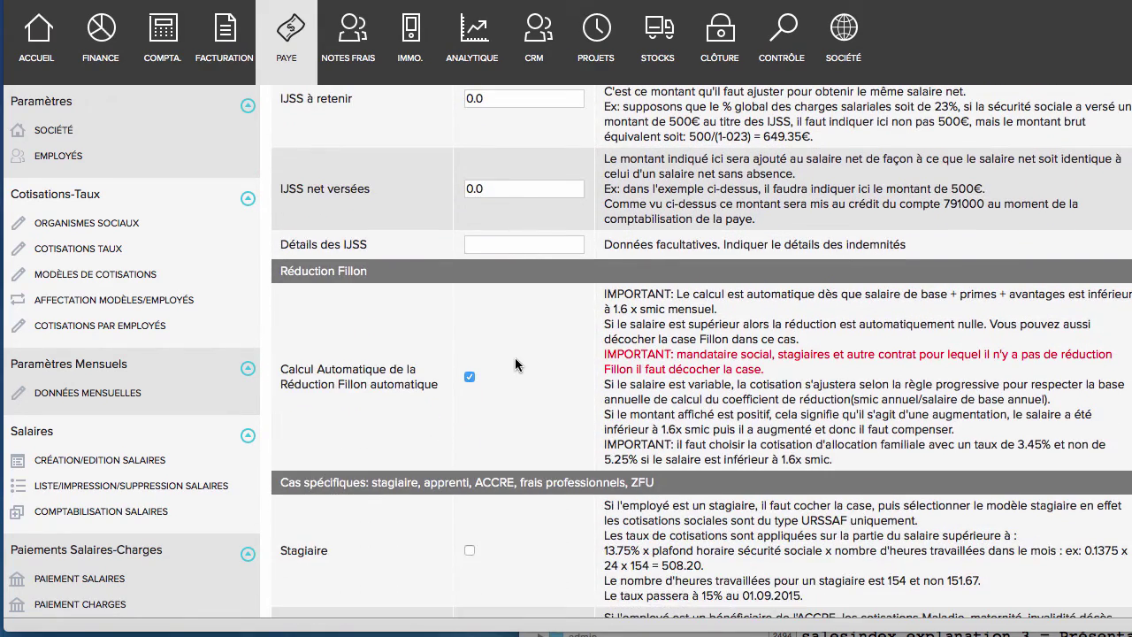
{"action": "scroll", "coordinate": [514, 357], "scroll_direction": "down", "scroll_amount": 3}
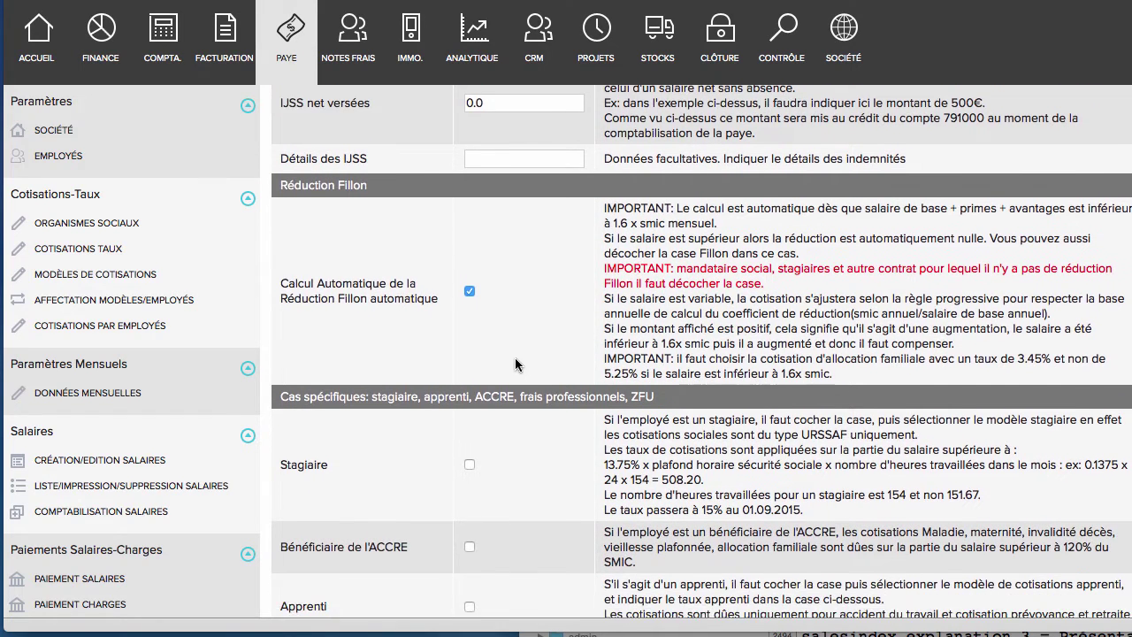
{"action": "scroll", "coordinate": [515, 357], "scroll_direction": "down", "scroll_amount": 5}
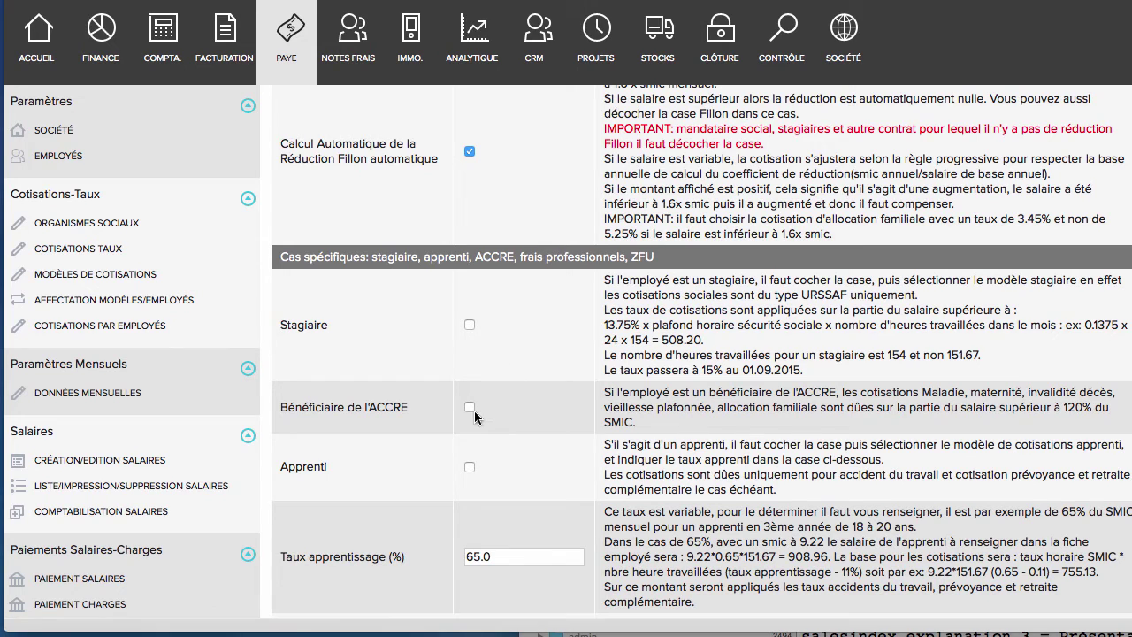
{"action": "scroll", "coordinate": [475, 411], "scroll_direction": "down", "scroll_amount": 3}
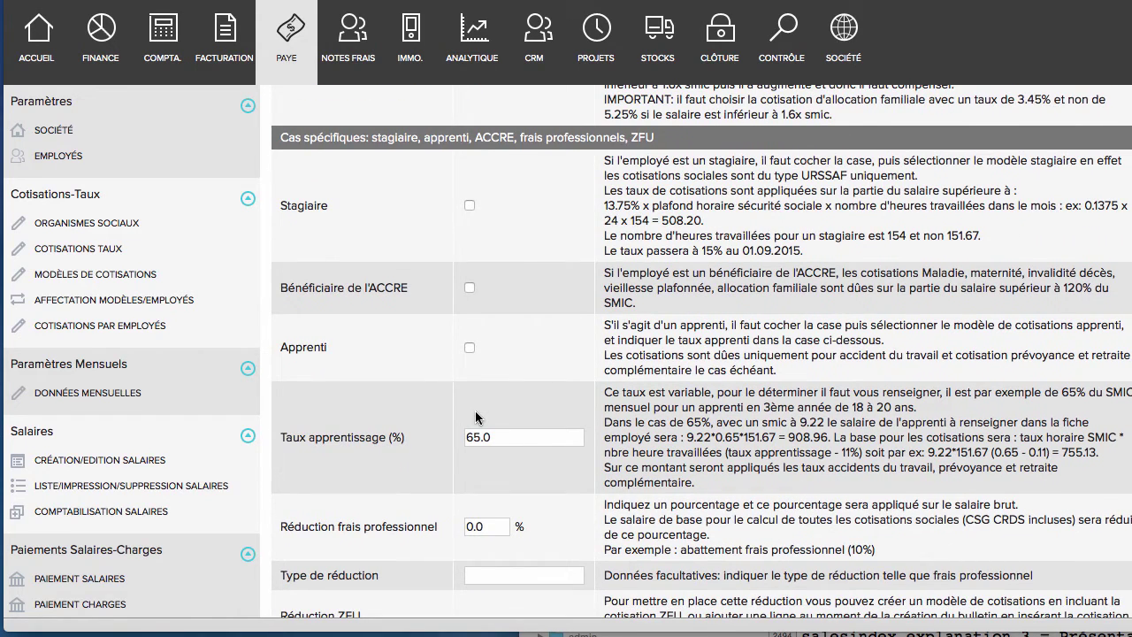
{"action": "scroll", "coordinate": [476, 415], "scroll_direction": "down", "scroll_amount": 1}
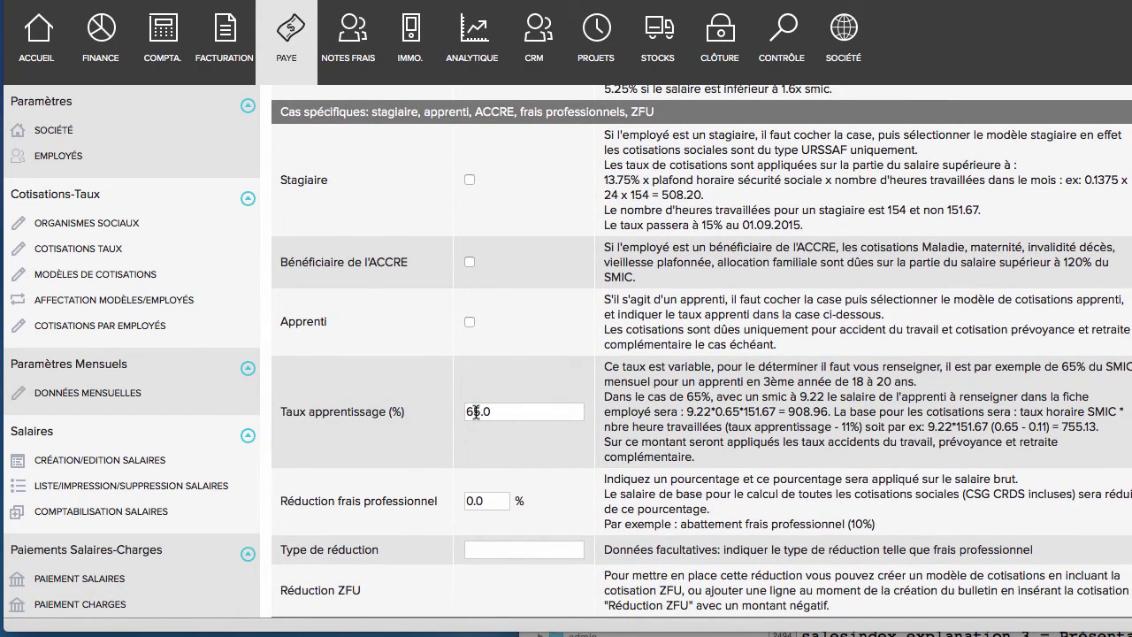
Save the employee's Janvier 2015 payroll data with the default values and reopen the monthly data list.
{"action": "scroll", "coordinate": [475, 410], "scroll_direction": "down", "scroll_amount": 12}
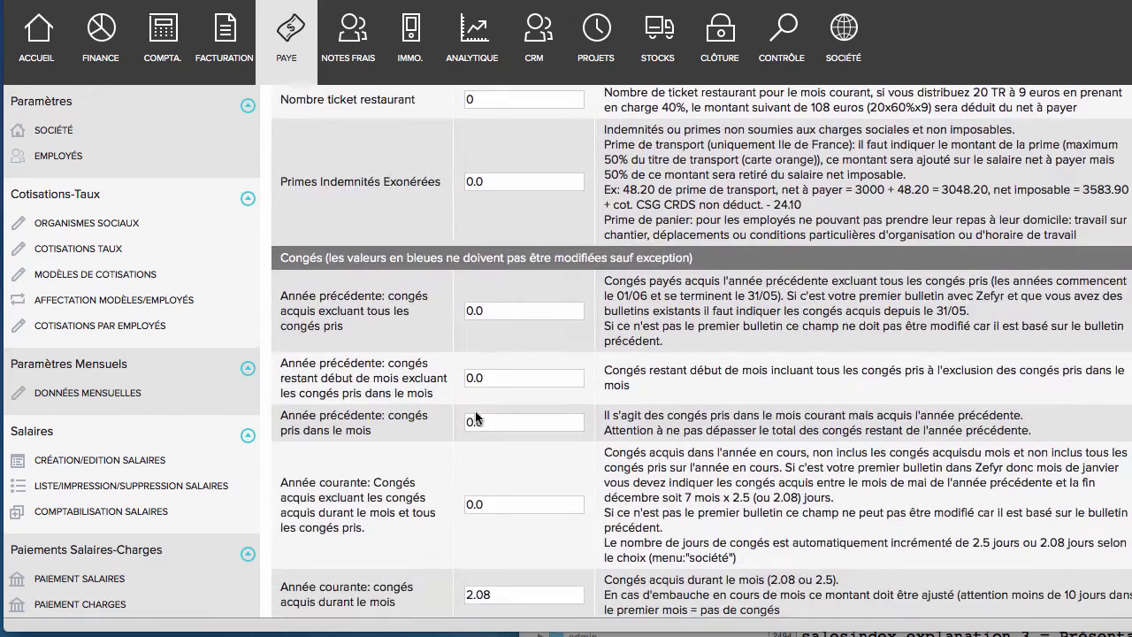
{"action": "scroll", "coordinate": [475, 414], "scroll_direction": "down", "scroll_amount": 10}
{"action": "left_click", "coordinate": [372, 573]}
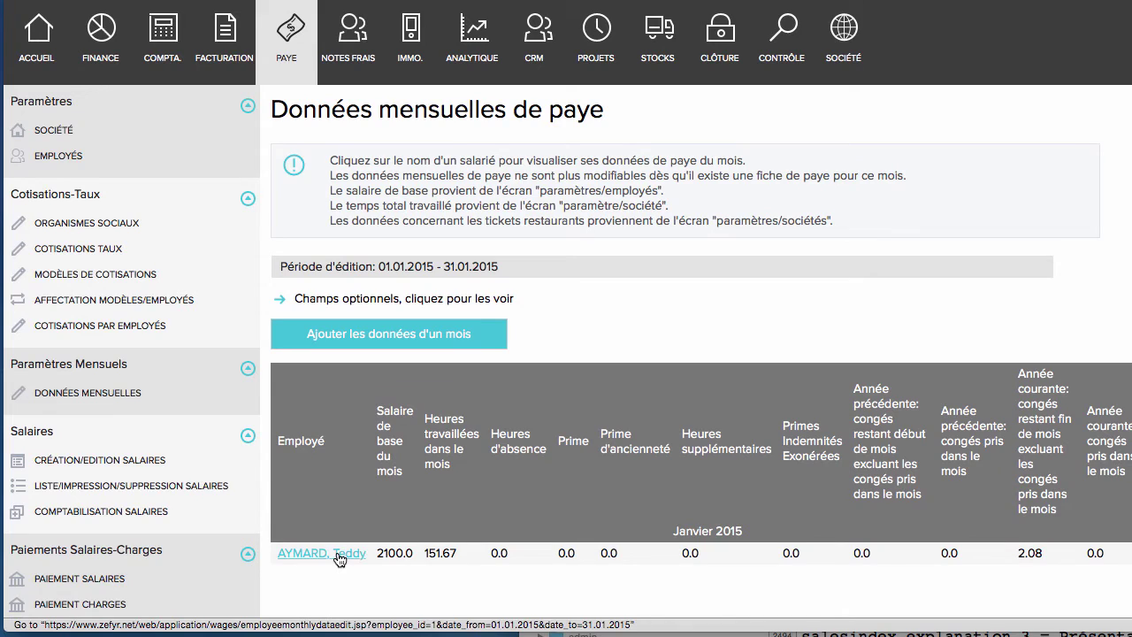
{"action": "left_click", "coordinate": [97, 399]}
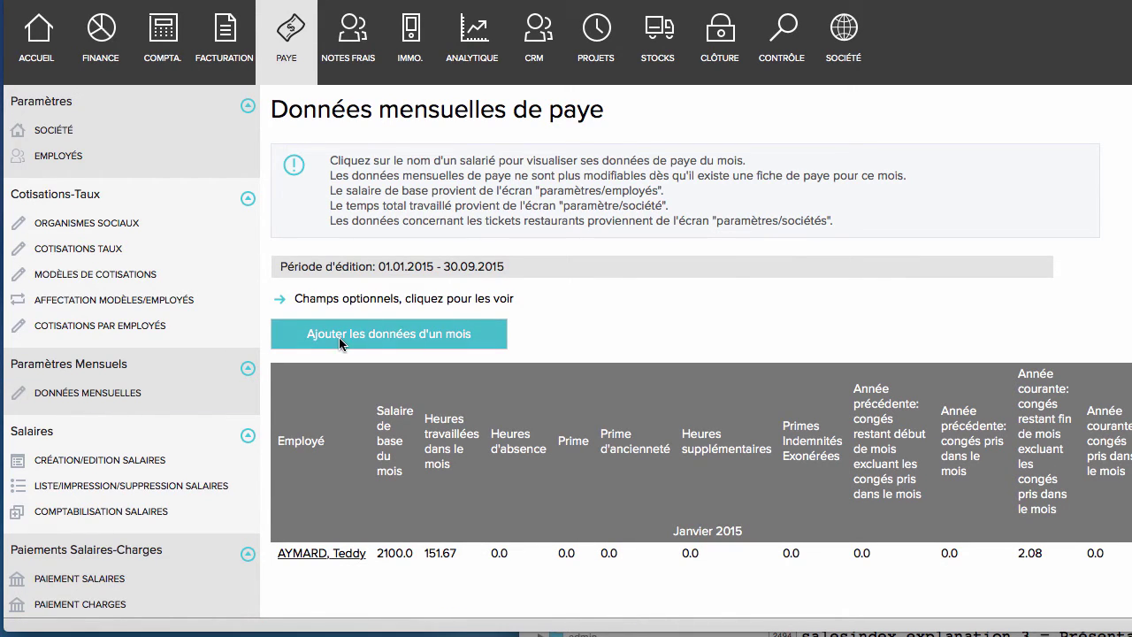
Create the employee's payslip for Janvier 2015 and go through its contribution rows down to the totals.
{"action": "left_click", "coordinate": [98, 462]}
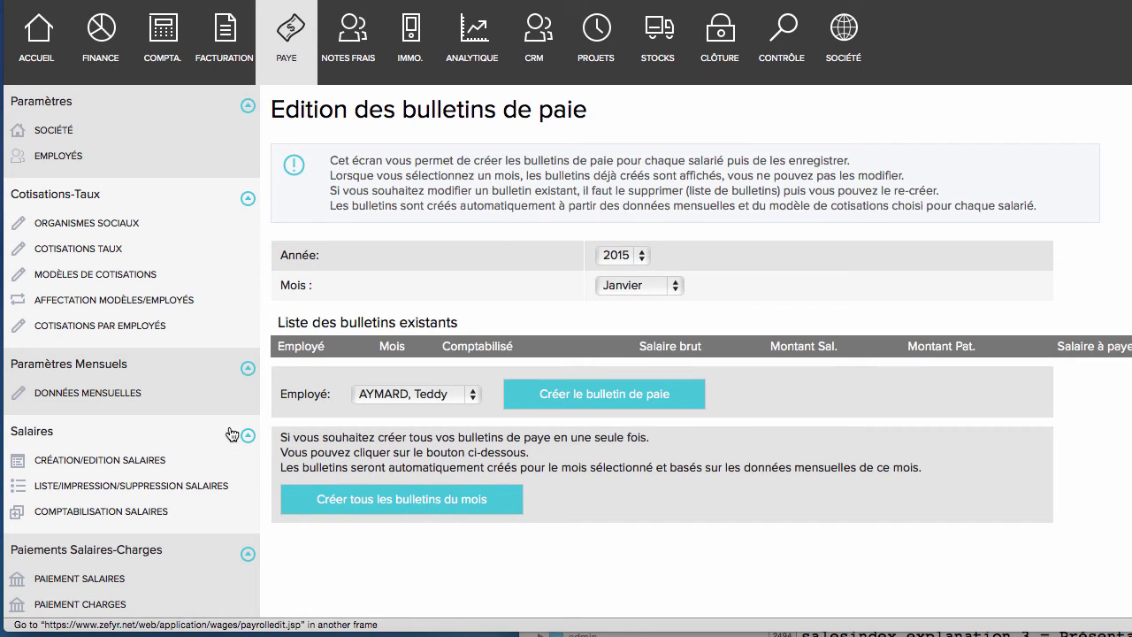
{"action": "left_click", "coordinate": [561, 396]}
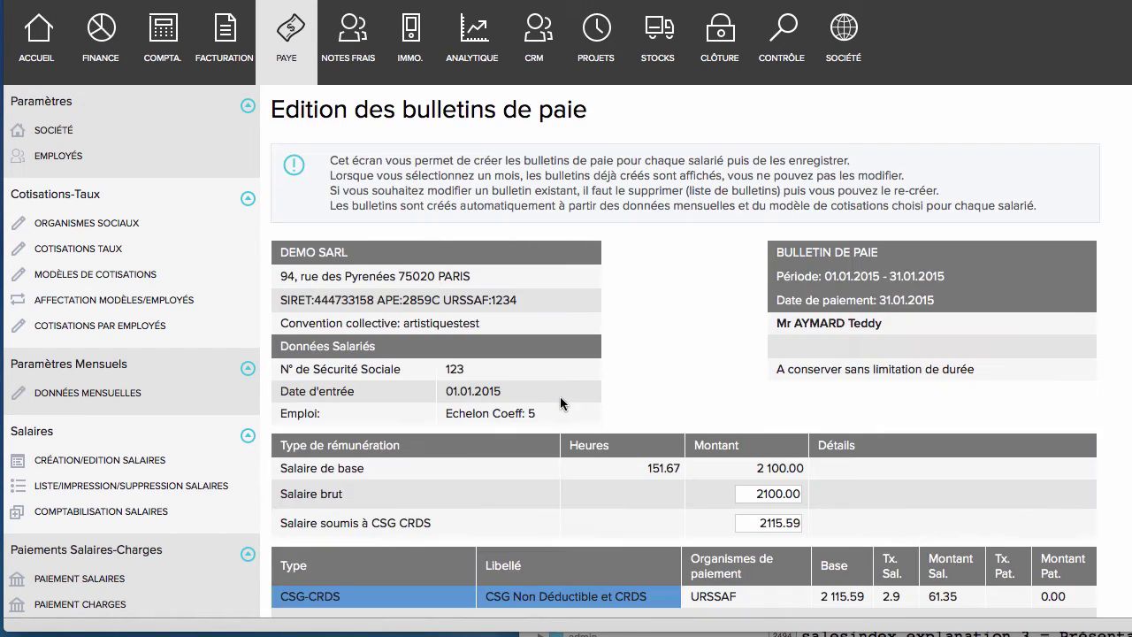
{"action": "scroll", "coordinate": [561, 404], "scroll_direction": "down", "scroll_amount": 10}
{"action": "scroll", "coordinate": [561, 402], "scroll_direction": "down", "scroll_amount": 3}
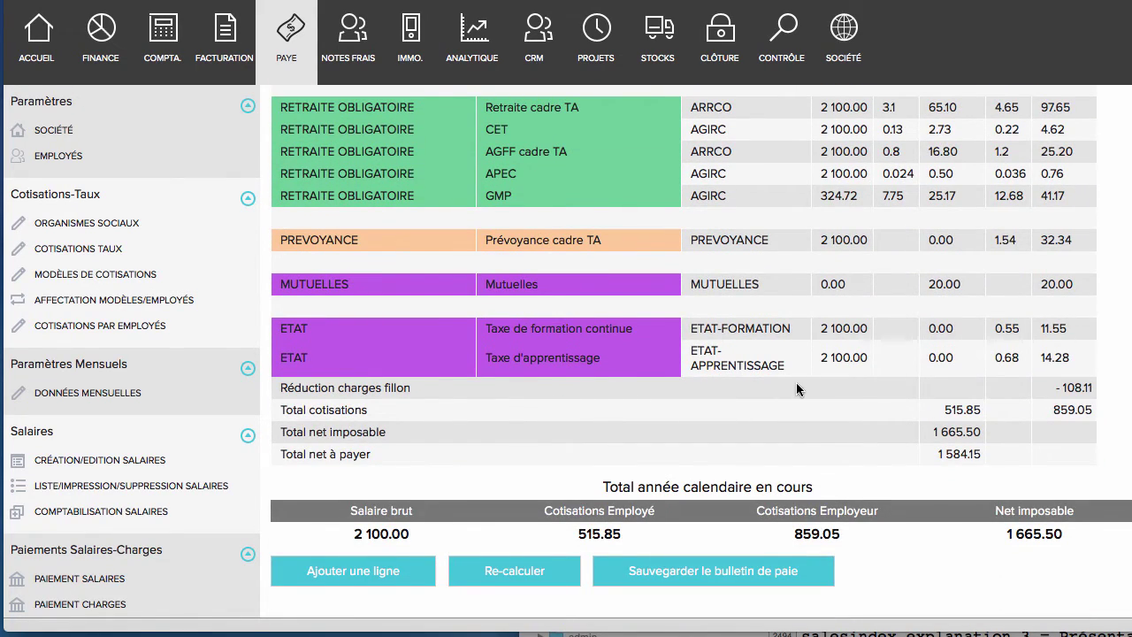
Recheck the new payslip from the salary lines to the net pay and save it.
{"action": "scroll", "coordinate": [796, 387], "scroll_direction": "up", "scroll_amount": 10}
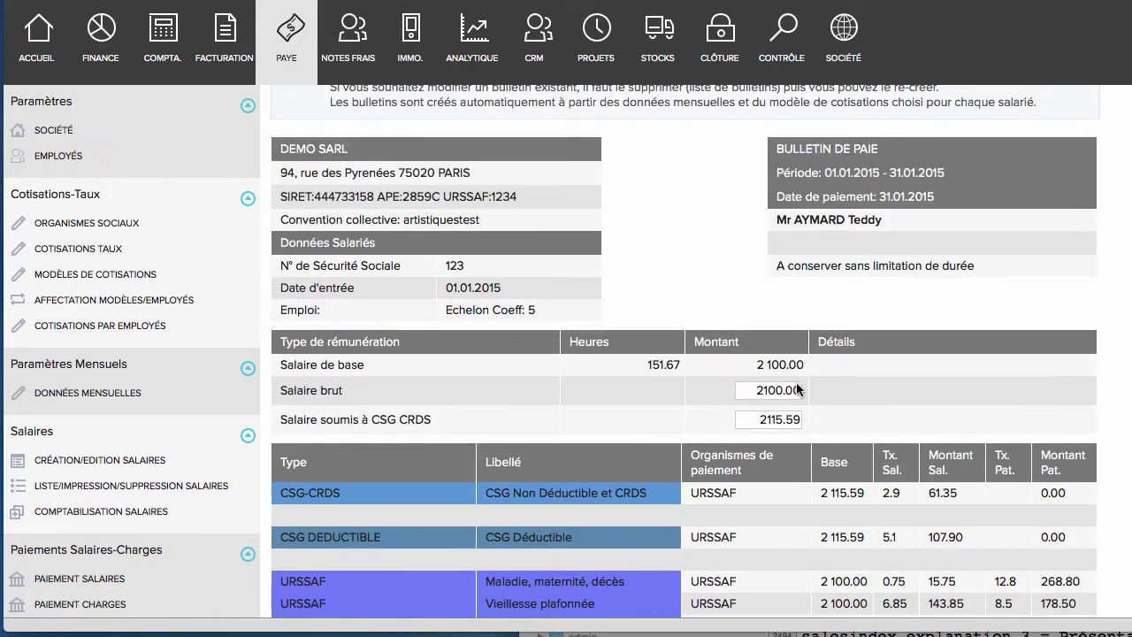
{"action": "scroll", "coordinate": [797, 387], "scroll_direction": "up", "scroll_amount": 2}
{"action": "scroll", "coordinate": [796, 387], "scroll_direction": "down", "scroll_amount": 10}
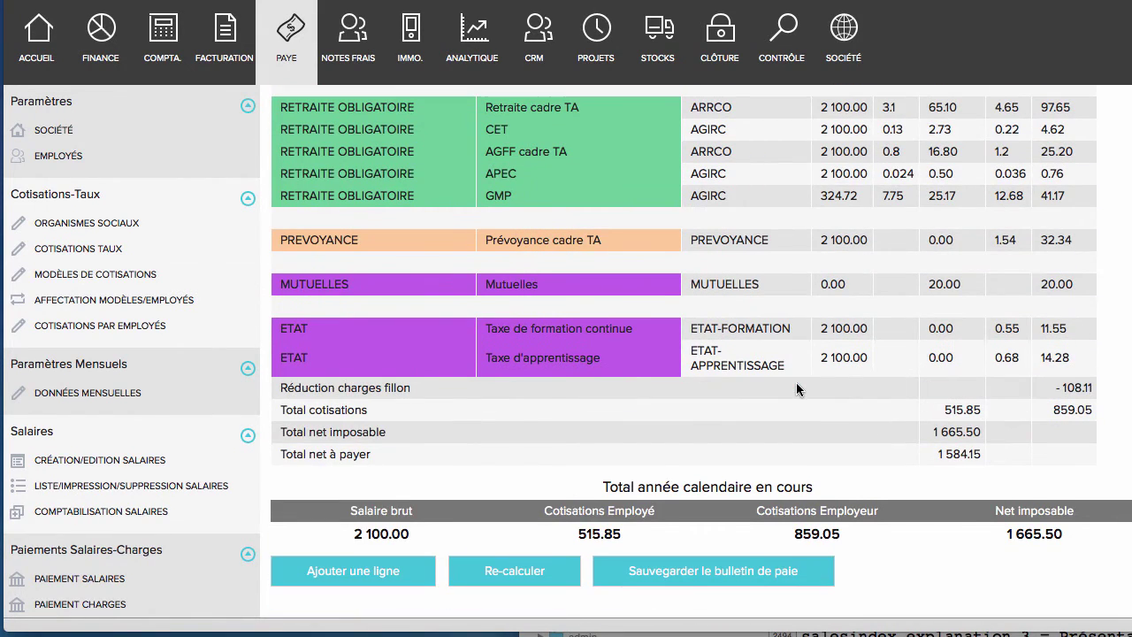
{"action": "left_click", "coordinate": [665, 573]}
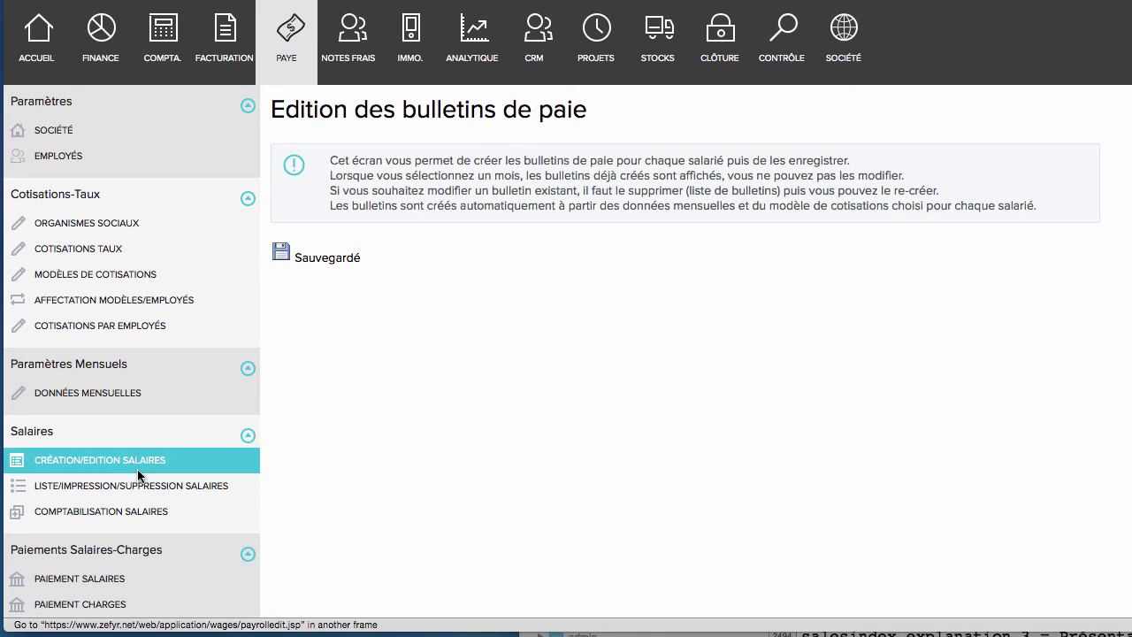
Open the employee's Janvier 2015 payslip from the list of existing payslips and review its contributions, totals and paid leave summary.
{"action": "left_click", "coordinate": [125, 491]}
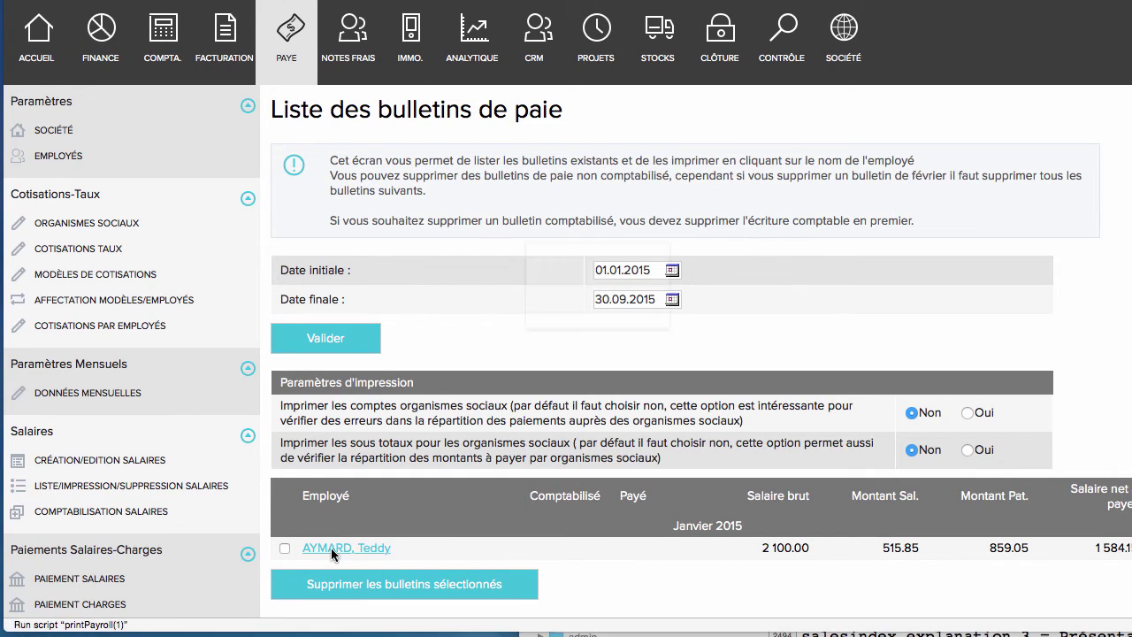
{"action": "left_click", "coordinate": [332, 548]}
{"action": "scroll", "coordinate": [468, 361], "scroll_direction": "down", "scroll_amount": 10}
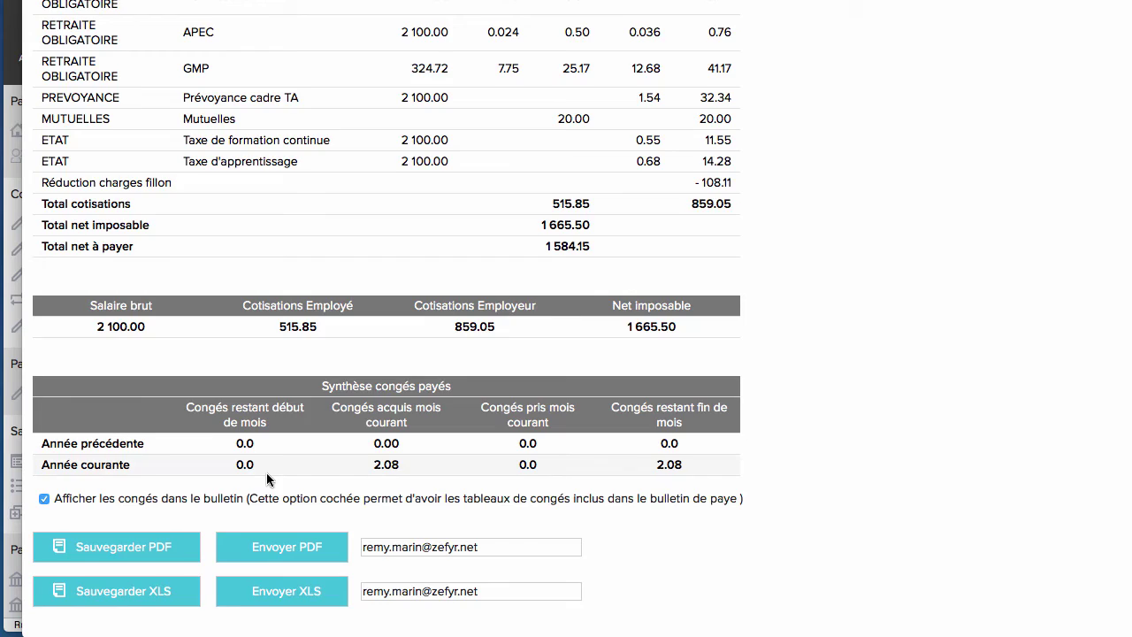
{"action": "scroll", "coordinate": [266, 472], "scroll_direction": "up", "scroll_amount": 8}
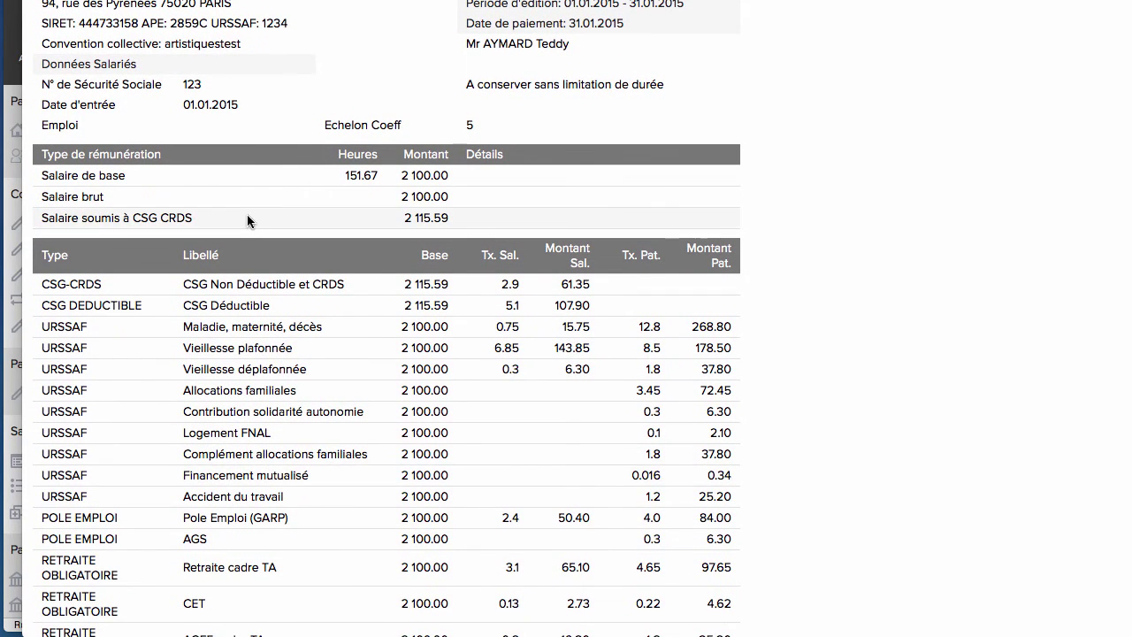